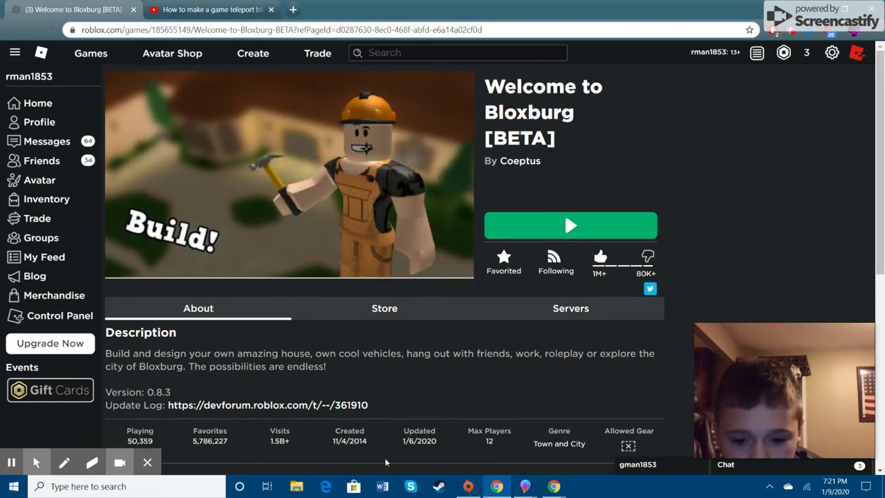
Find Roblox Studio among the installed Windows applications and launch it.
click(14, 486)
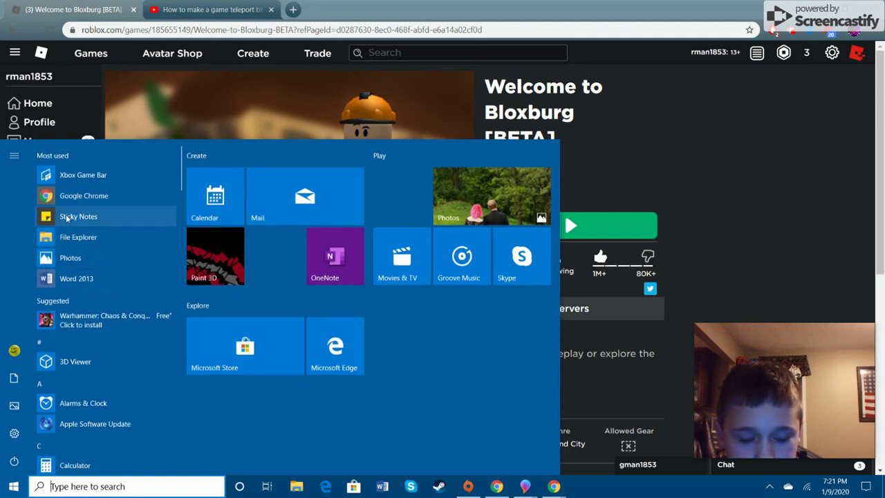
scroll(67, 277, down, 5)
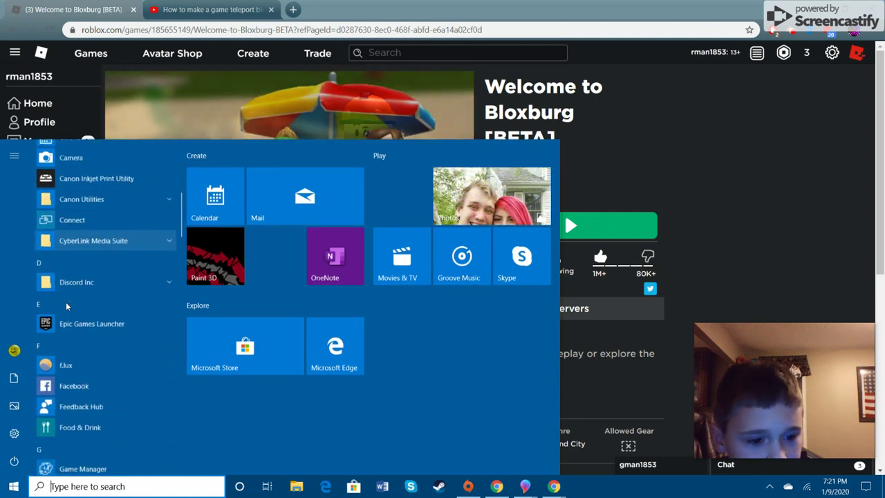
scroll(67, 307, down, 8)
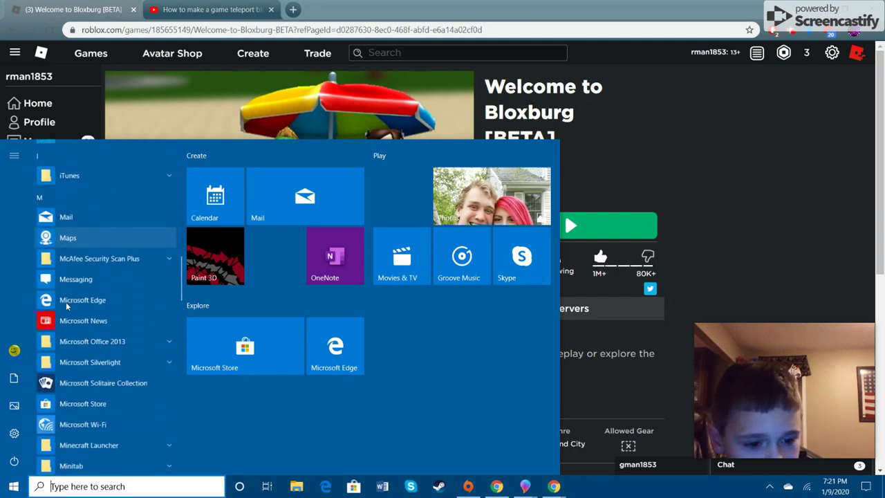
scroll(67, 306, down, 8)
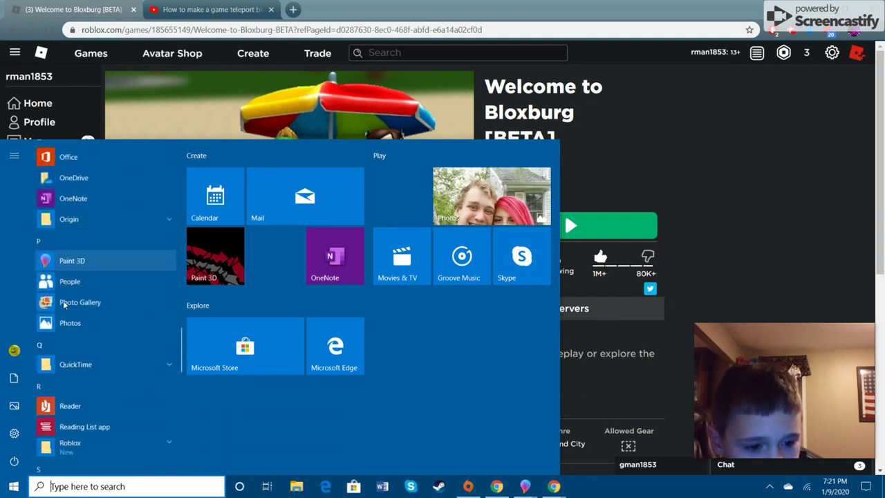
scroll(64, 304, down, 3)
click(70, 301)
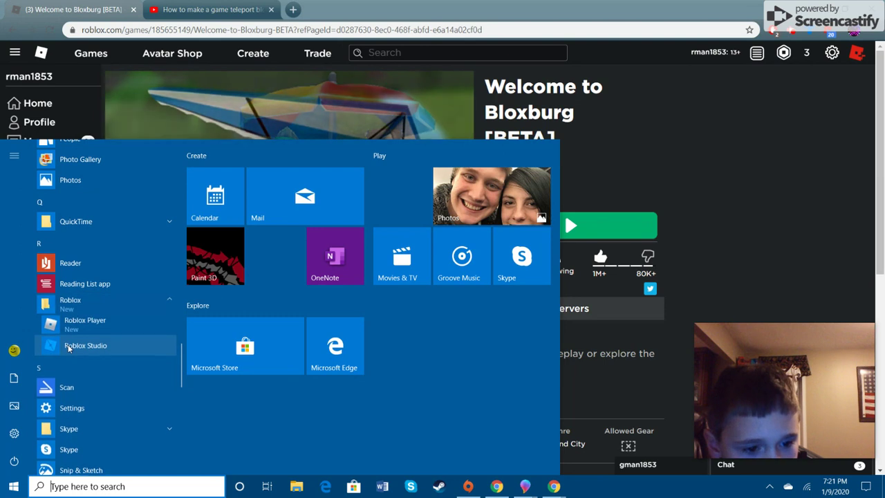
click(68, 346)
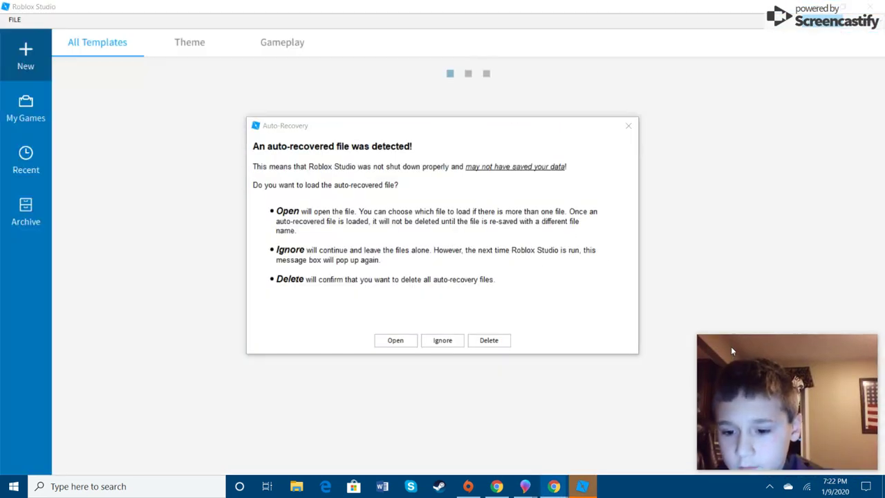
Ignore the auto-recovered file and create a new place from the Baseplate template.
mouse_move(731, 346)
mouse_down()
mouse_move(449, 269)
mouse_move(409, 95)
mouse_move(377, 199)
mouse_move(731, 339)
mouse_up()
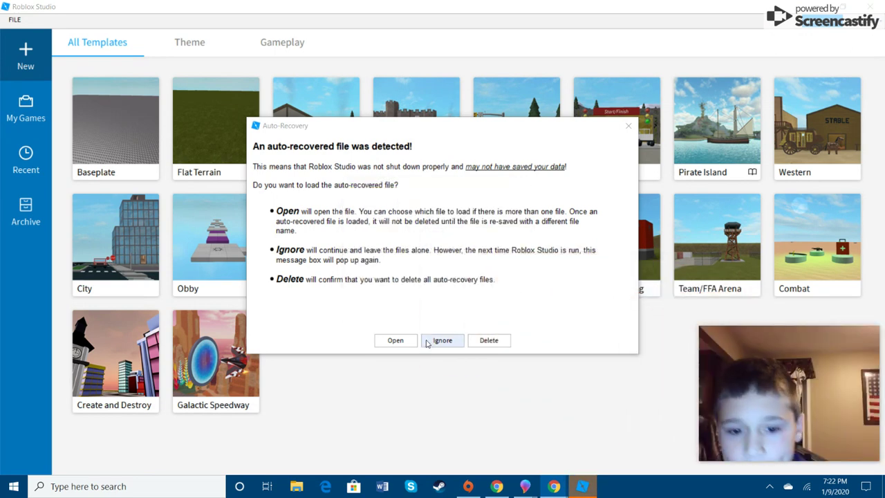
click(458, 340)
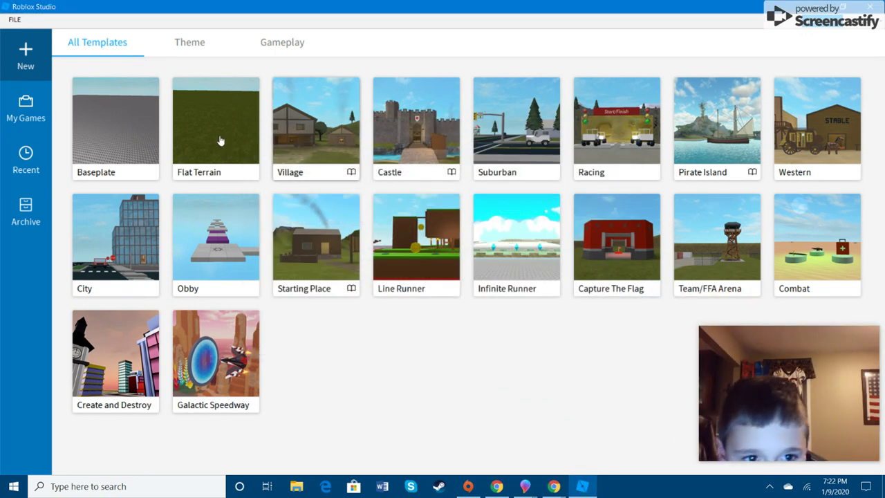
click(92, 123)
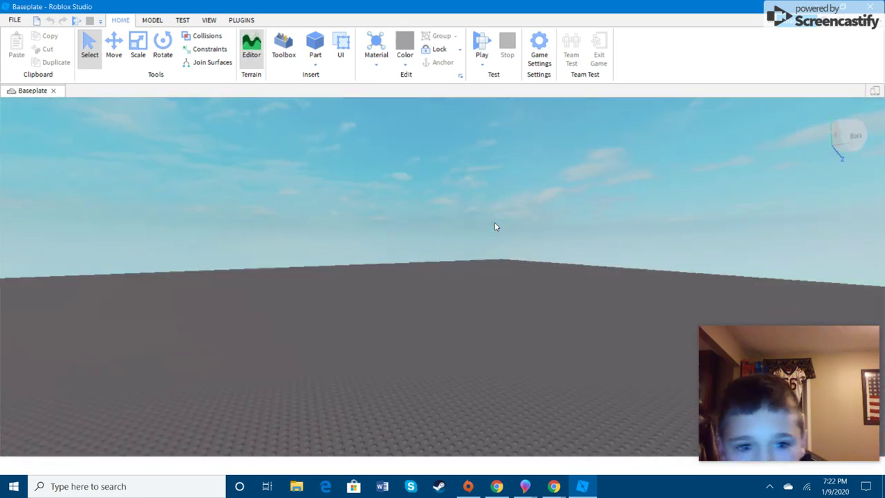
Choose red as the color and Neon as the material for new parts.
right_drag(495, 223, 497, 221)
scroll(496, 221, up, 3)
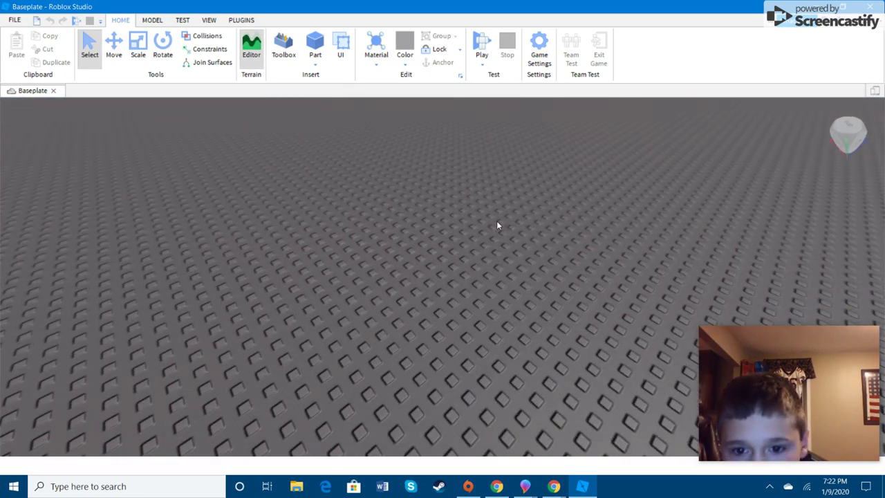
click(405, 49)
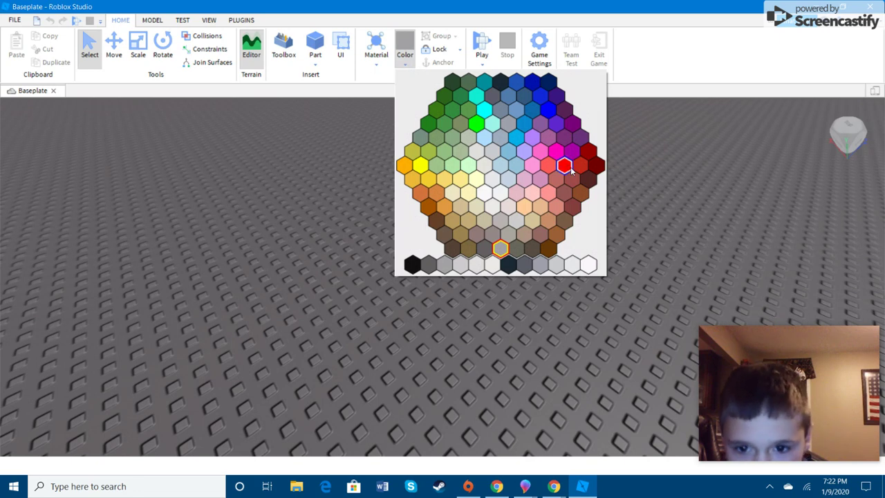
click(565, 166)
click(375, 55)
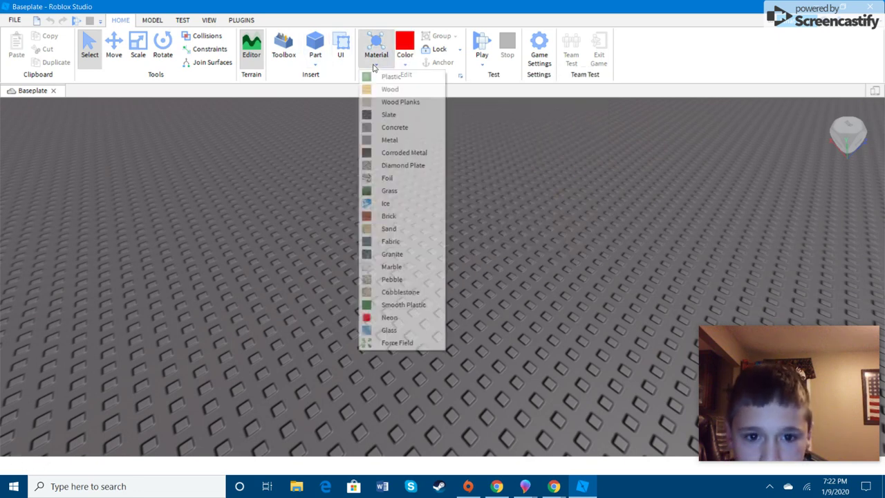
click(405, 320)
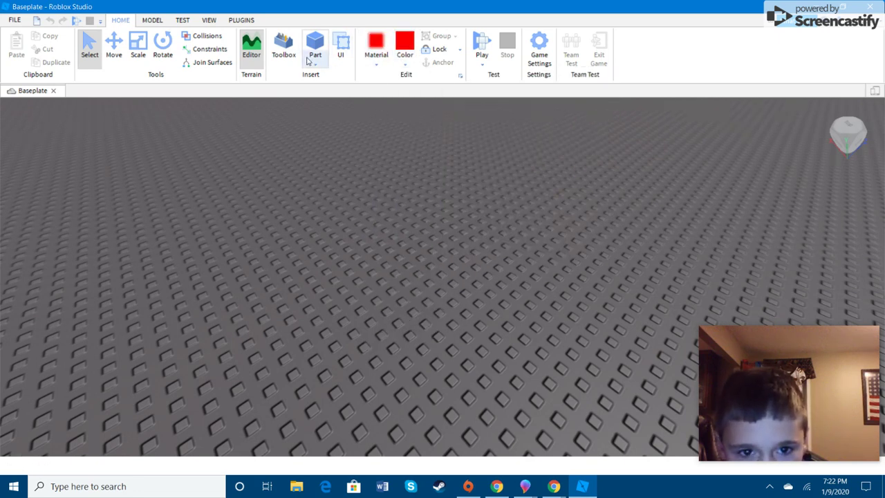
Insert a Neon block part on the baseplate and color it bright cyan.
click(406, 52)
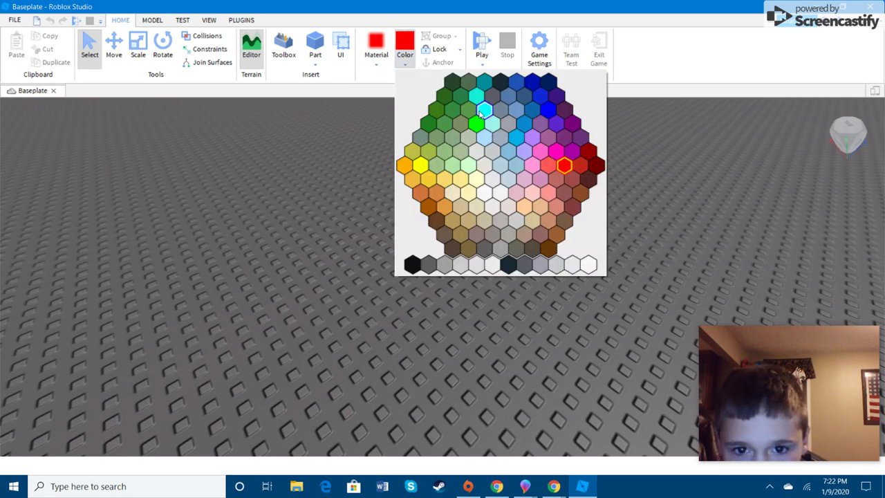
click(483, 110)
click(402, 68)
click(493, 122)
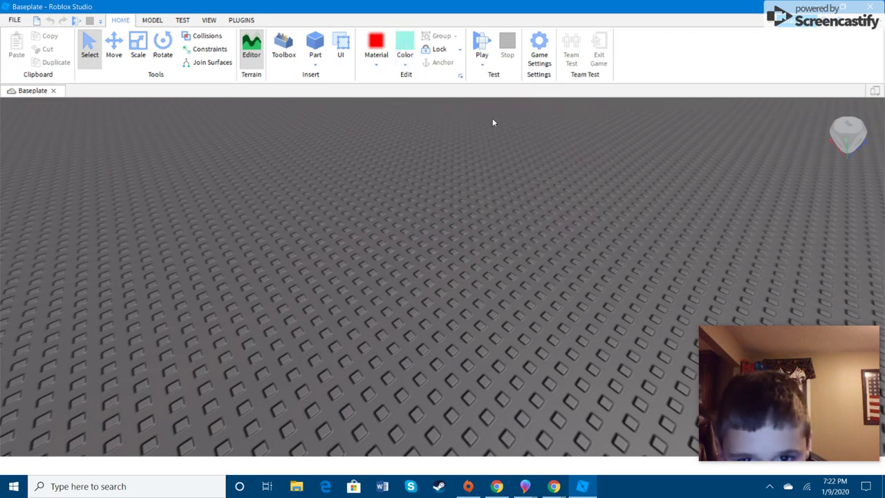
click(315, 65)
click(330, 77)
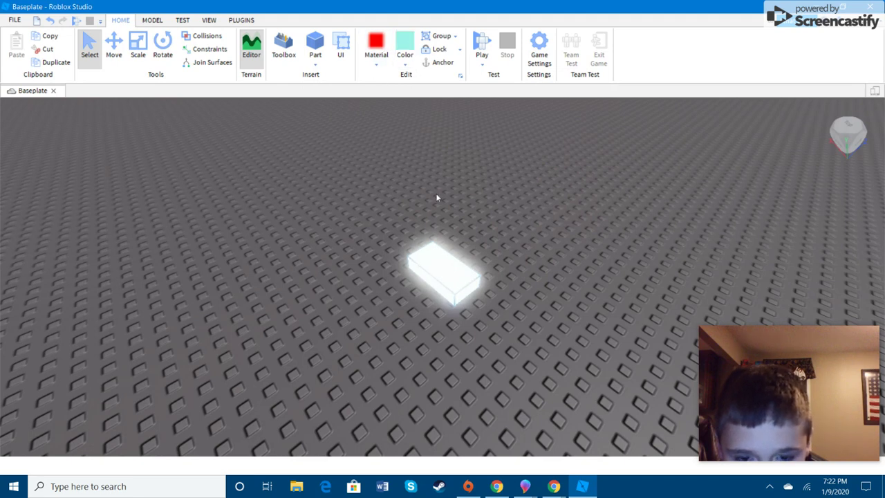
click(406, 67)
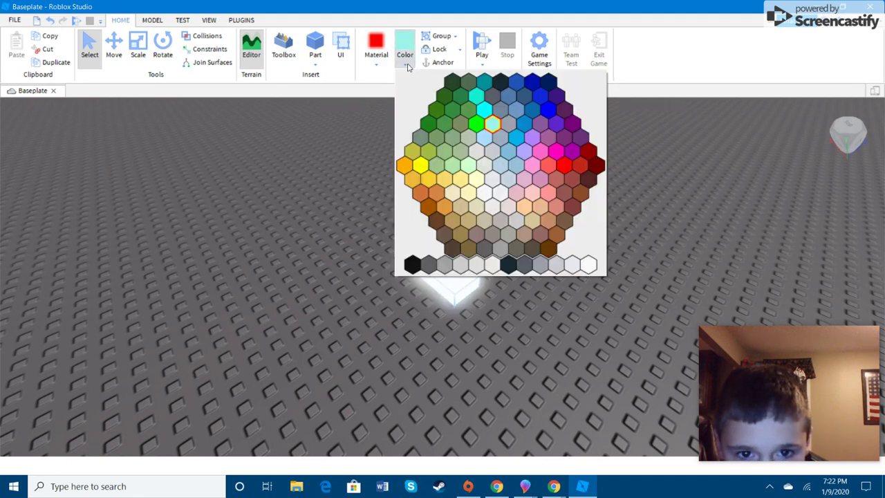
click(484, 107)
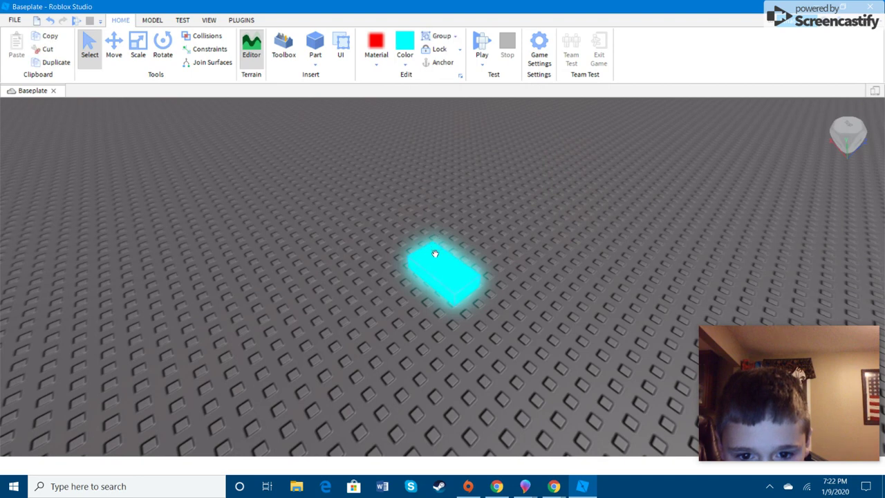
Scale the cyan block in length and width into a flat rectangular pad on the baseplate.
click(138, 47)
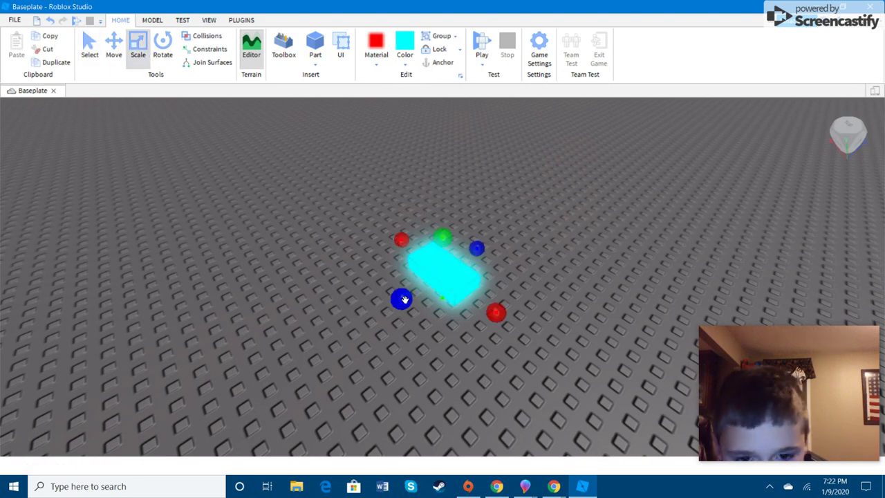
drag(405, 300, 336, 346)
drag(477, 249, 524, 217)
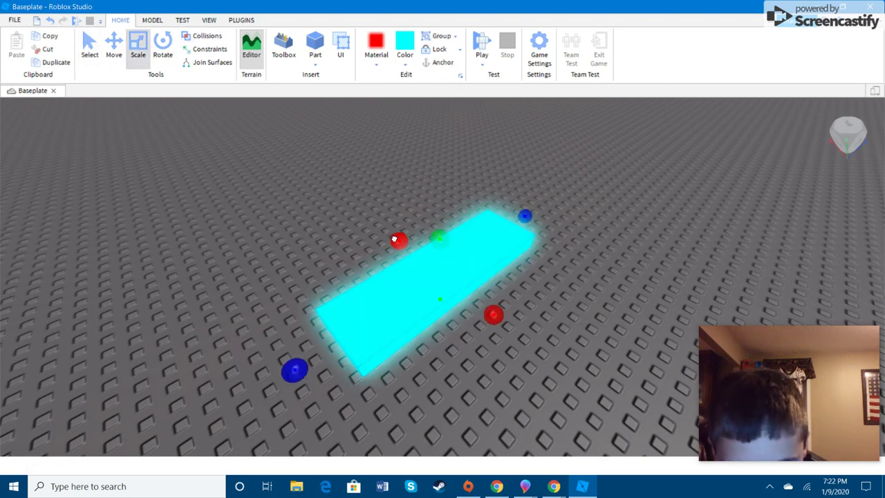
drag(394, 239, 329, 256)
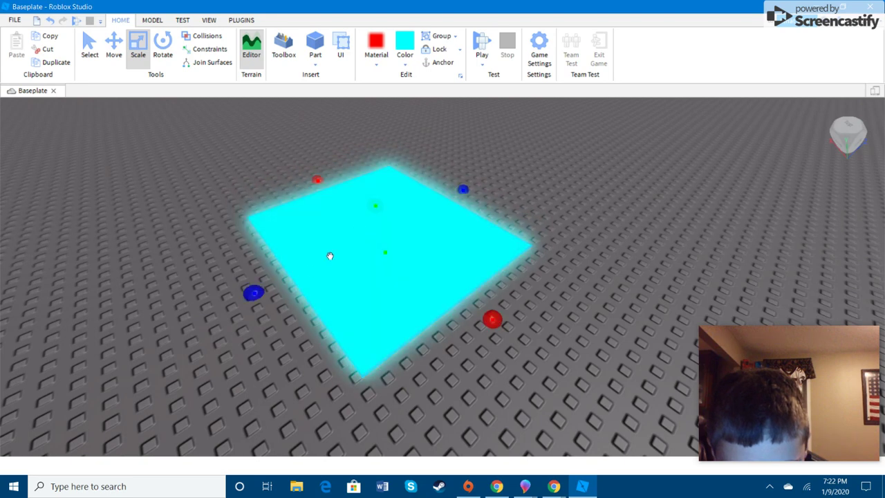
drag(317, 180, 381, 225)
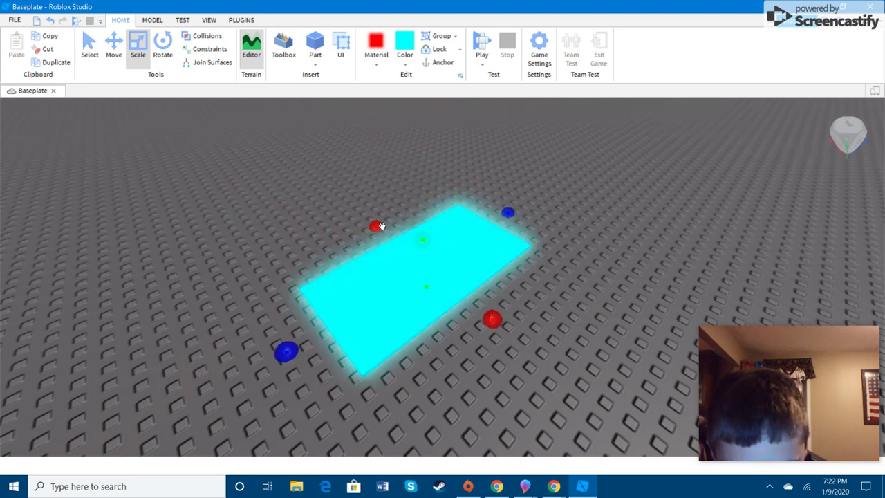
With the pad deselected, choose dark grey as the color and Plastic as the material for new parts.
click(638, 180)
right_drag(638, 190, 645, 168)
key(w)
key(d)
click(406, 61)
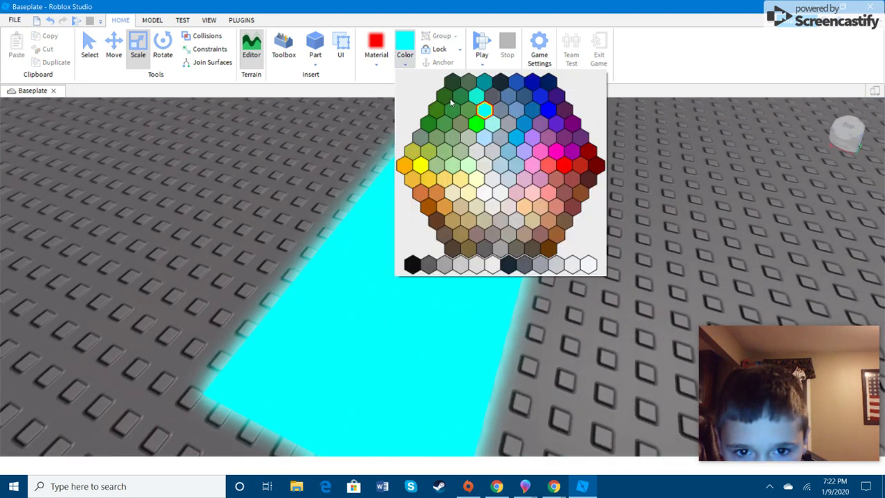
click(524, 265)
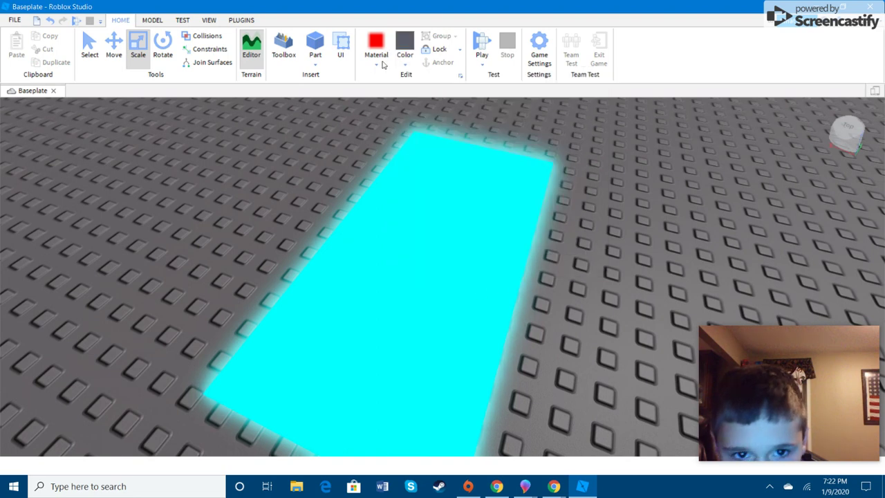
click(375, 63)
click(388, 78)
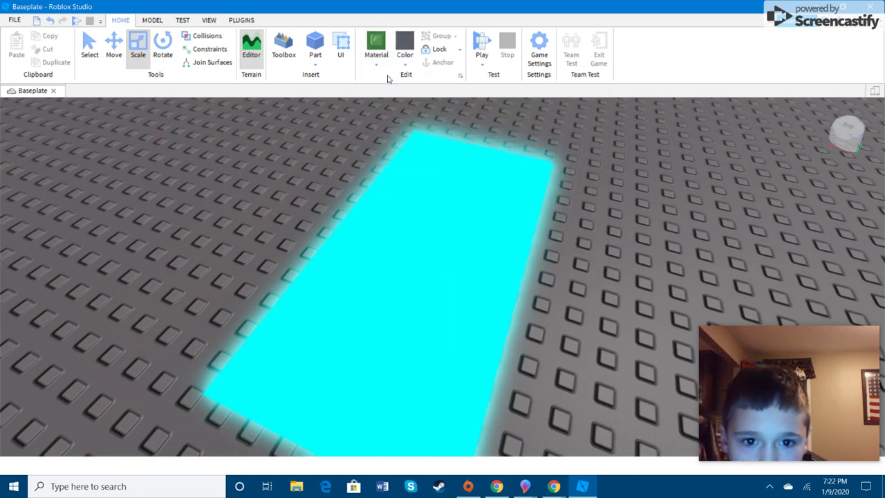
Insert a dark grey plastic block and move it against the long edge of the cyan pad.
right_drag(387, 125, 383, 115)
key(w)
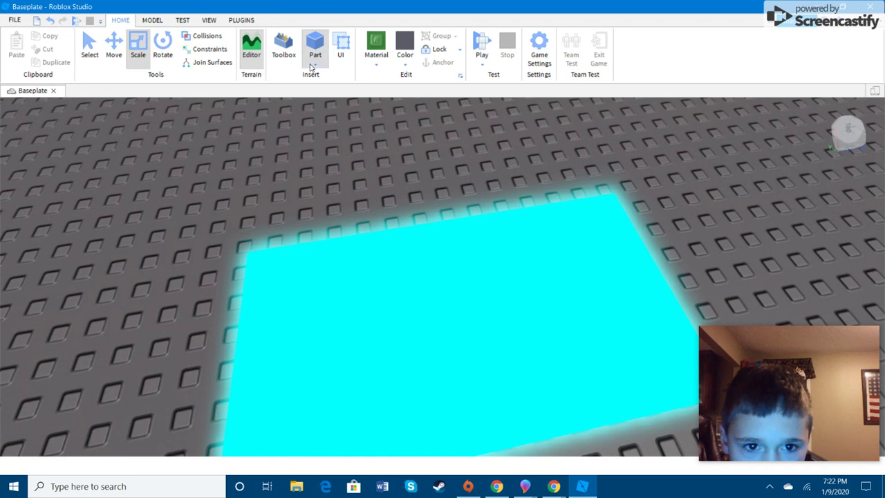
click(315, 64)
click(332, 77)
right_drag(326, 221, 319, 238)
drag(318, 237, 395, 367)
drag(305, 326, 398, 372)
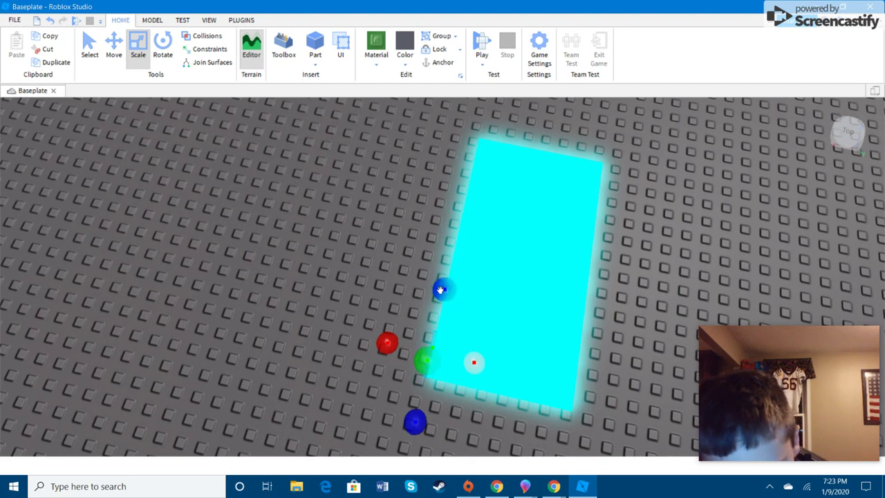
Scale the grey block along the pad's full long edge and raise it into a tall upright wall, then deselect it.
key(d)
right_drag(440, 290, 418, 260)
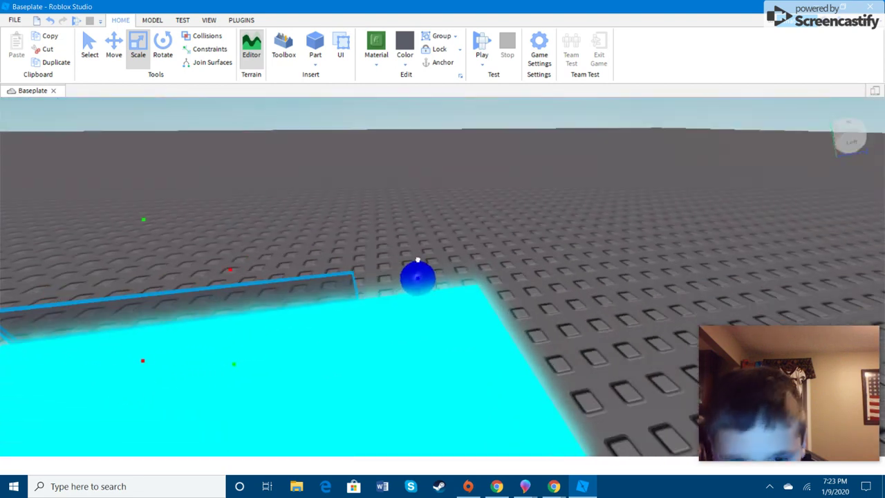
drag(418, 260, 534, 267)
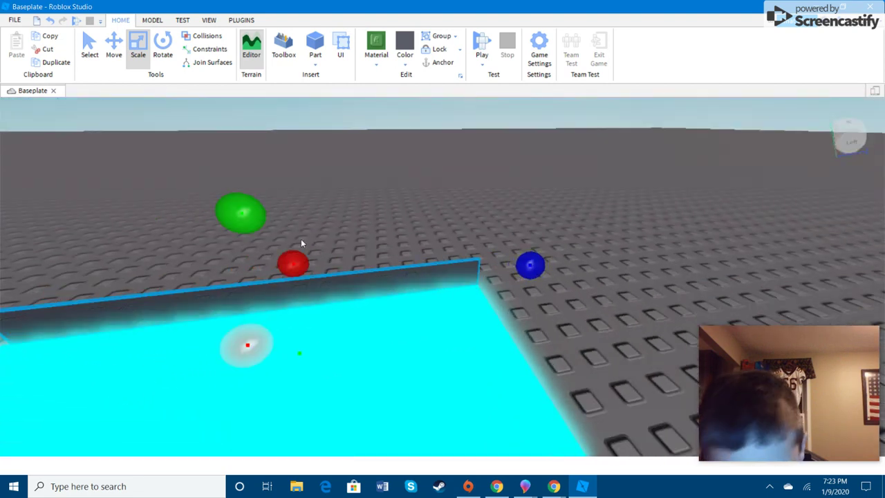
drag(243, 215, 264, 123)
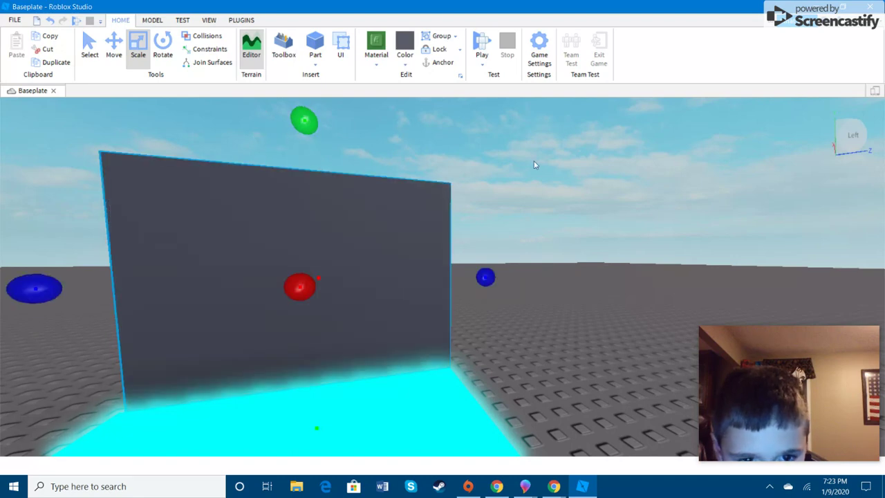
click(541, 166)
scroll(541, 167, down, 3)
scroll(541, 167, up, 3)
right_drag(542, 166, 541, 166)
scroll(541, 163, down, 2)
scroll(541, 166, up, 2)
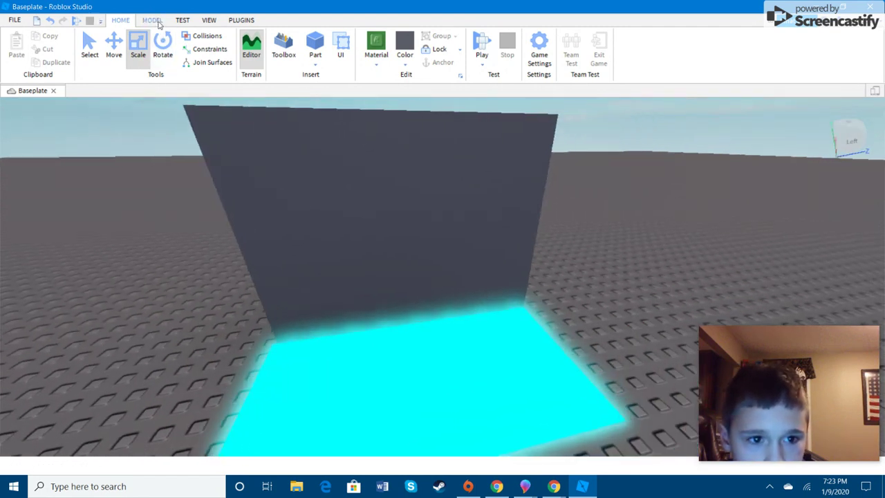
Search the Toolbox images for "bloxburg".
click(283, 47)
click(199, 179)
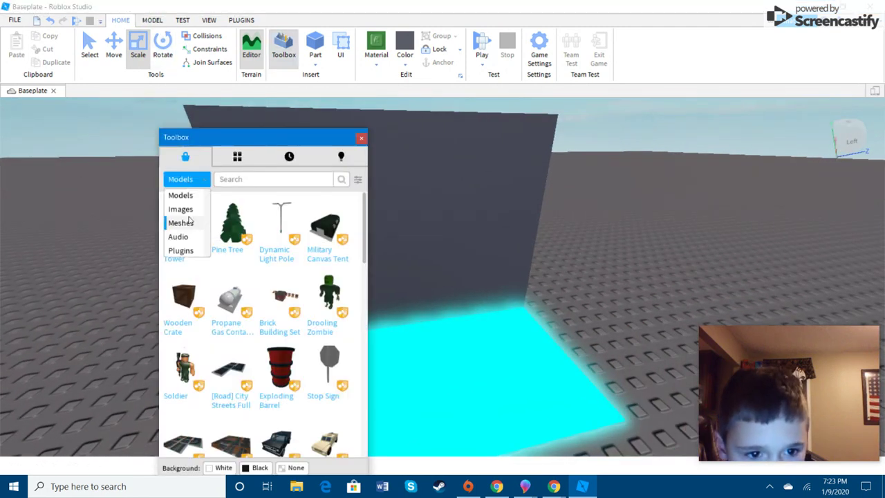
click(181, 208)
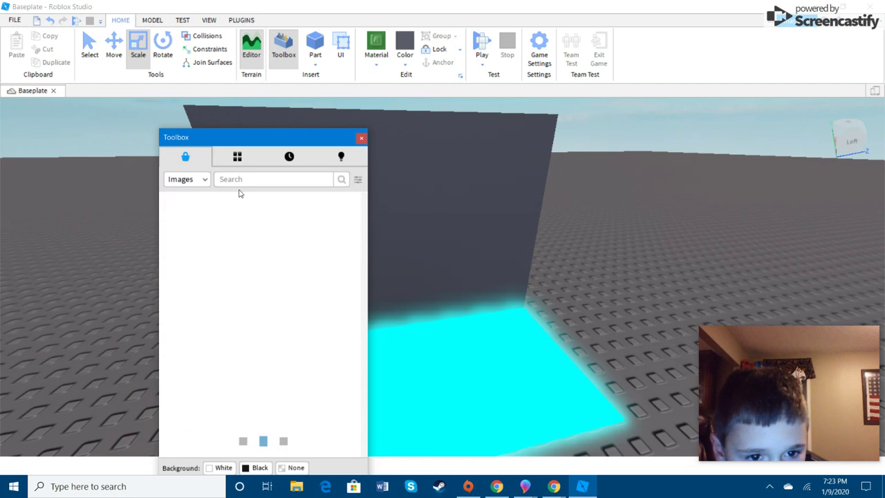
text(bloxburg)
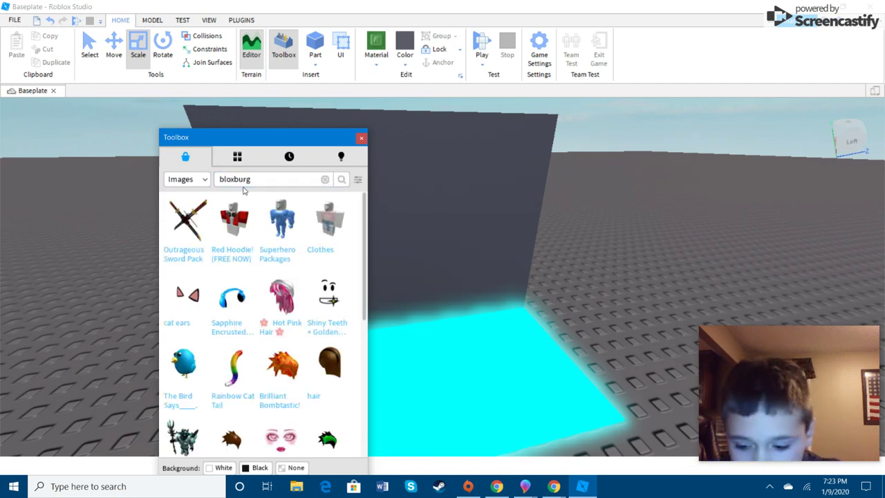
key(Return)
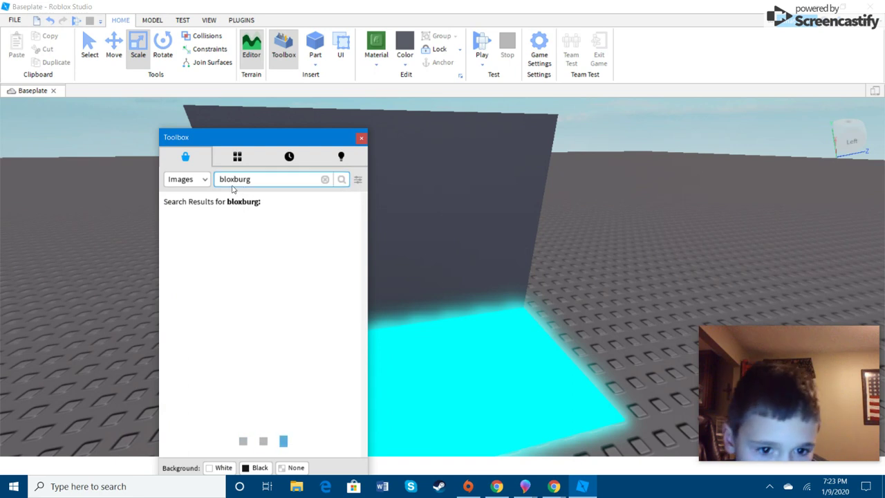
Apply the "bloxburg!" beach umbrella image from the Toolbox results to the front of the grey wall.
right_drag(385, 255, 449, 265)
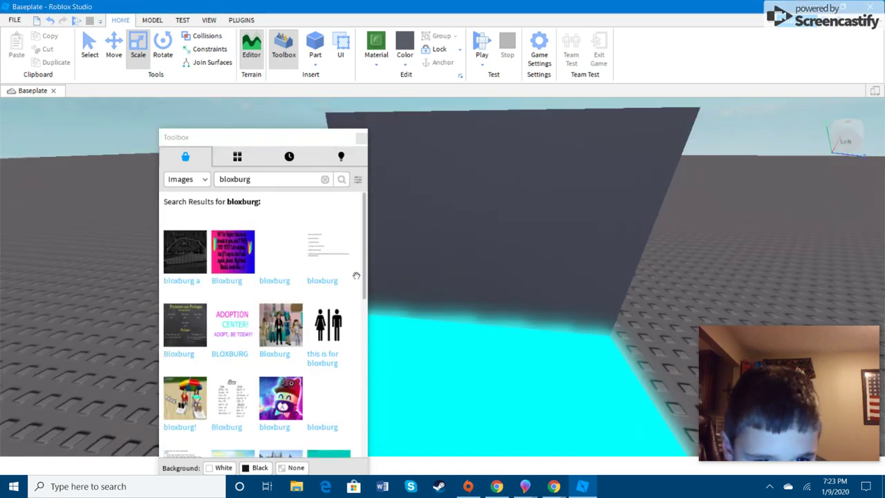
key(s)
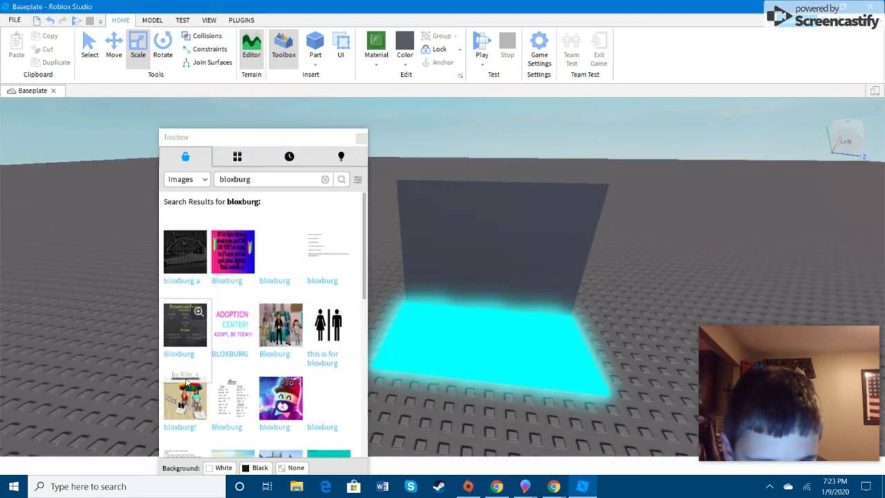
scroll(186, 383, down, 2)
drag(185, 335, 509, 264)
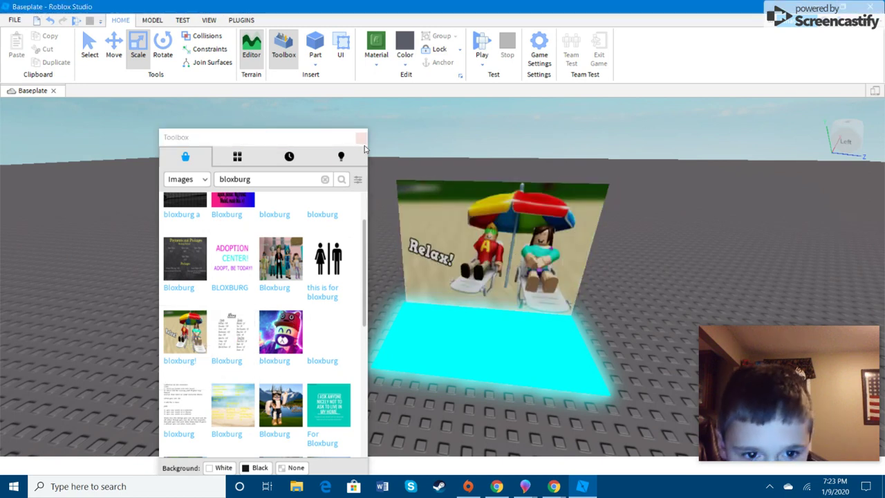
Search the Toolbox images for "bloxburg logo" and apply the "Welcome to Bloxburg" logo to the wall.
click(268, 181)
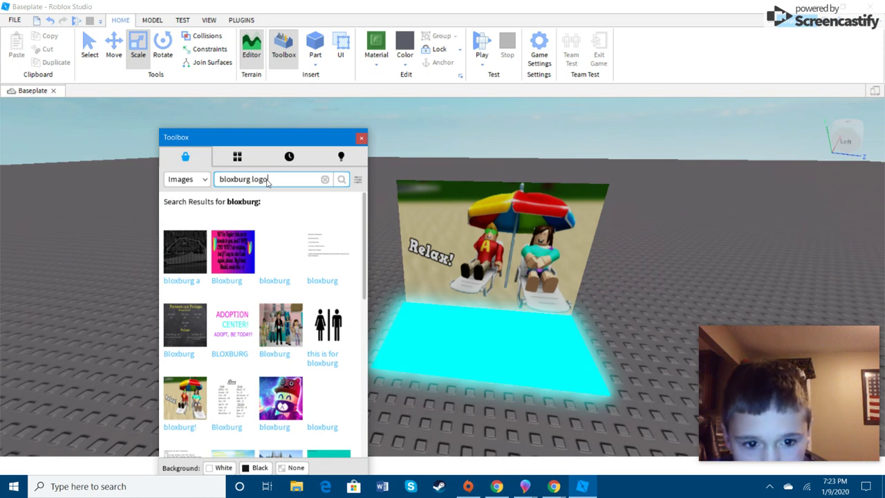
key(Return)
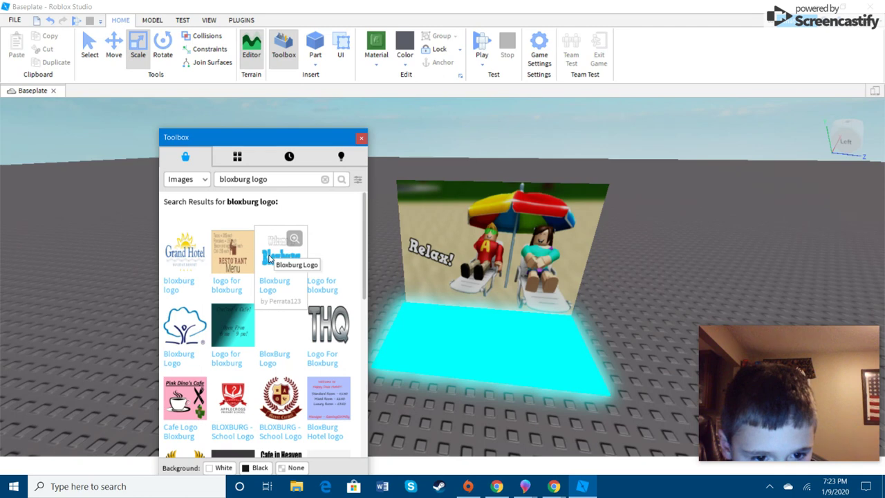
drag(270, 258, 422, 251)
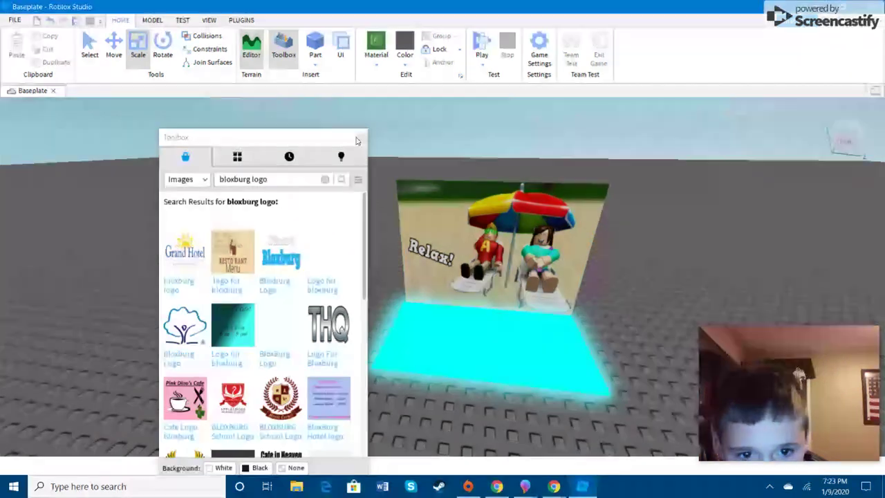
Select the wall and show the Explorer.
click(465, 210)
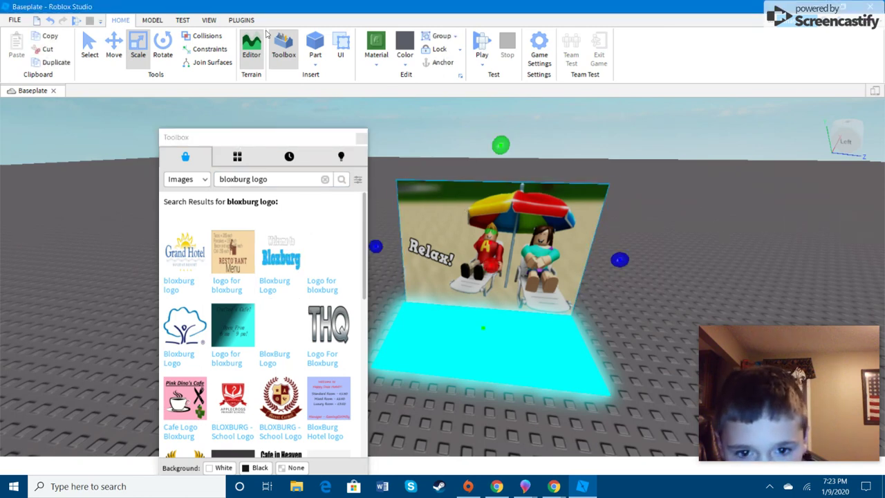
click(182, 21)
click(146, 22)
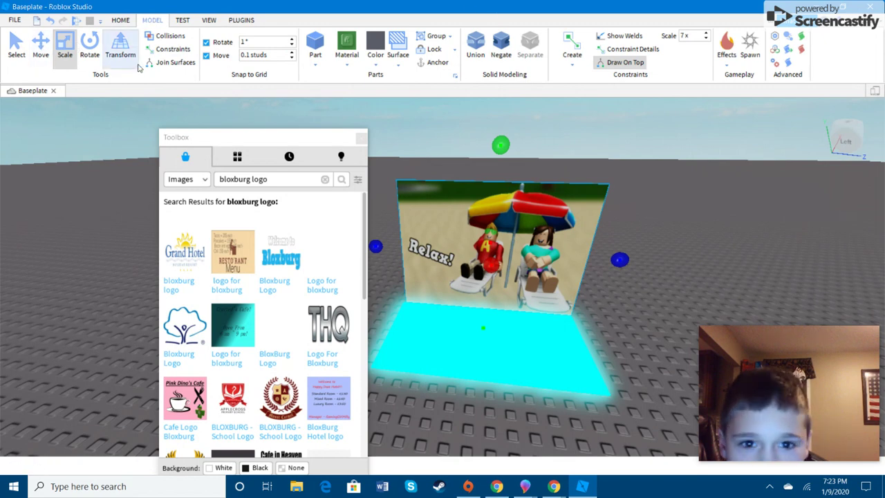
click(209, 20)
click(182, 20)
click(208, 20)
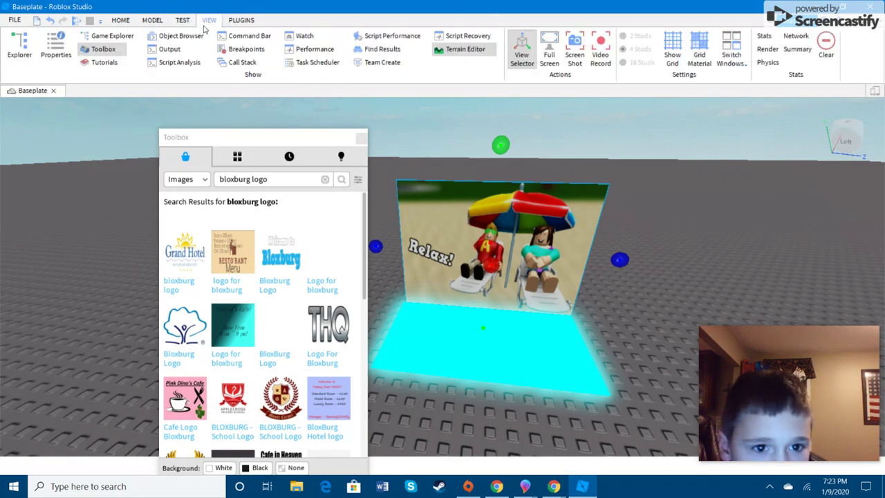
click(21, 46)
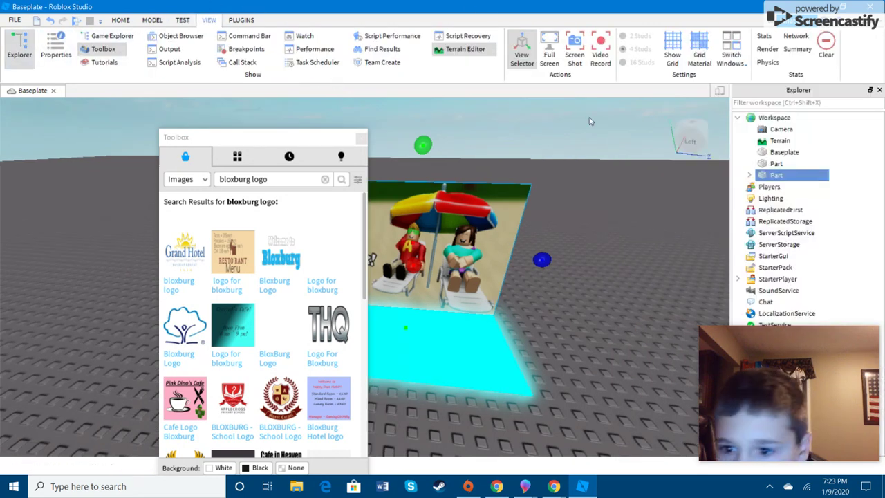
Delete the "bloxburg!" image from the wall part, keeping the Bloxburg Logo.
click(749, 175)
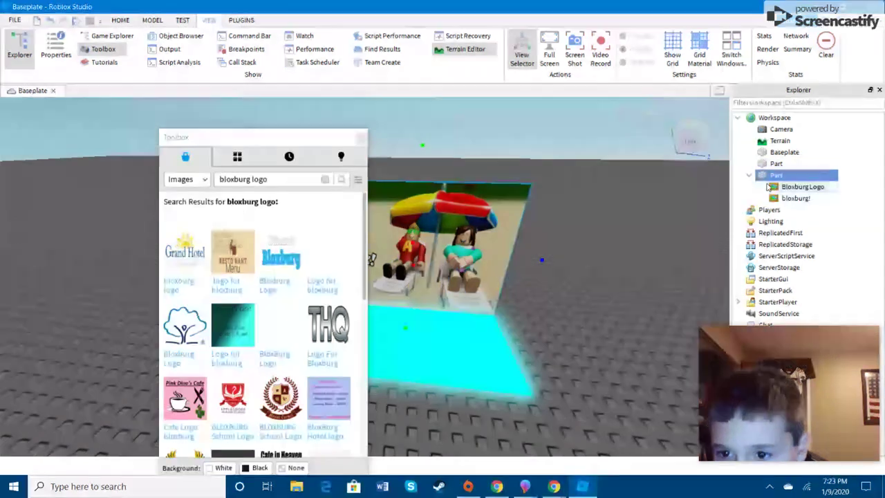
click(795, 198)
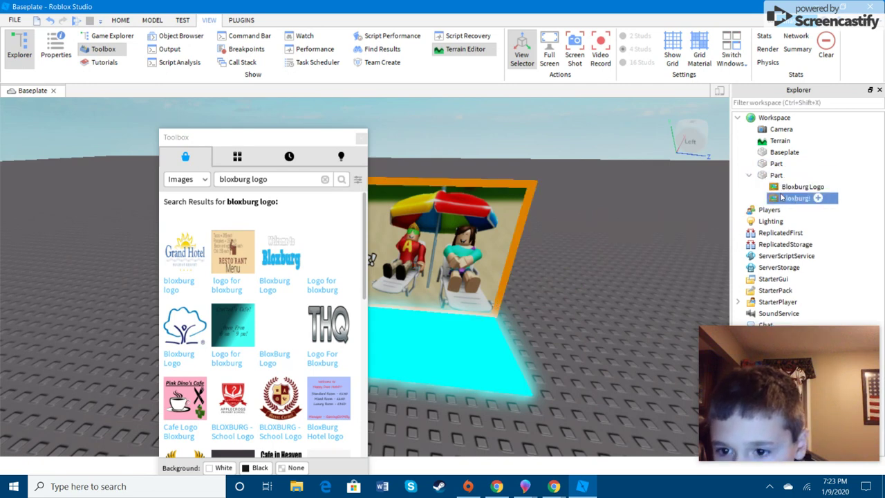
key(Delete)
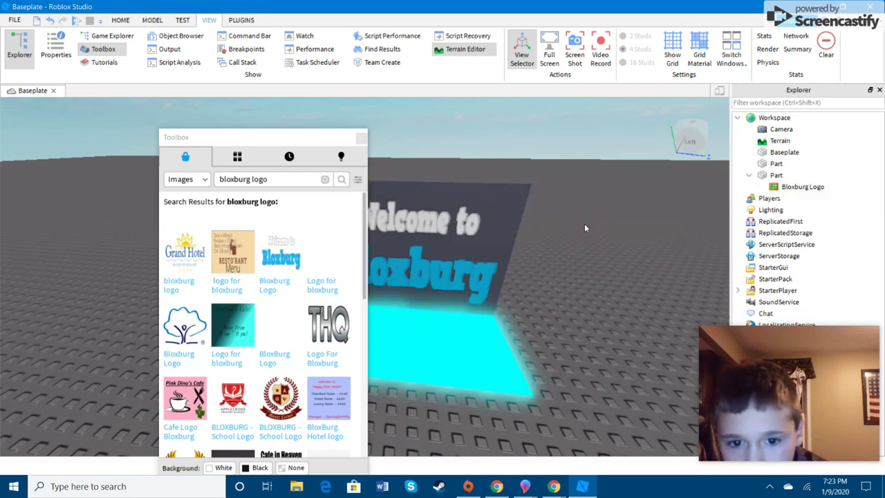
Close the Toolbox and clear the selection in the scene.
click(361, 138)
scroll(509, 238, up, 5)
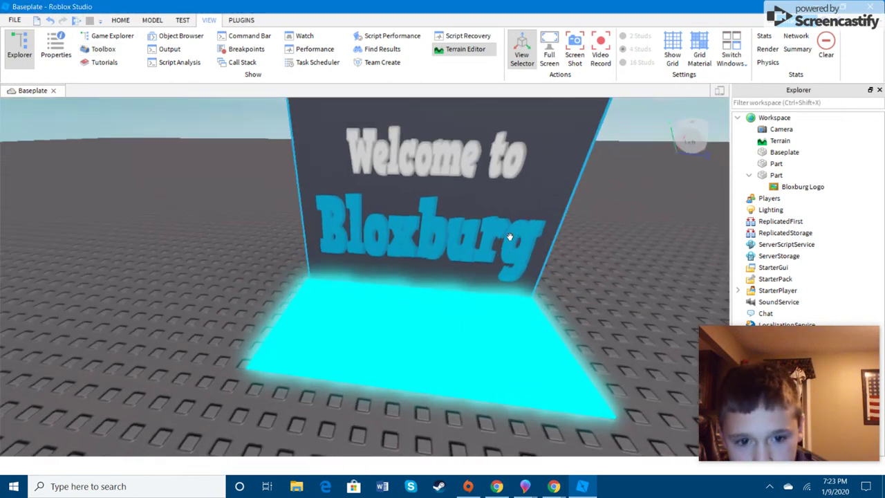
scroll(509, 237, down, 3)
click(371, 306)
scroll(711, 340, down, 2)
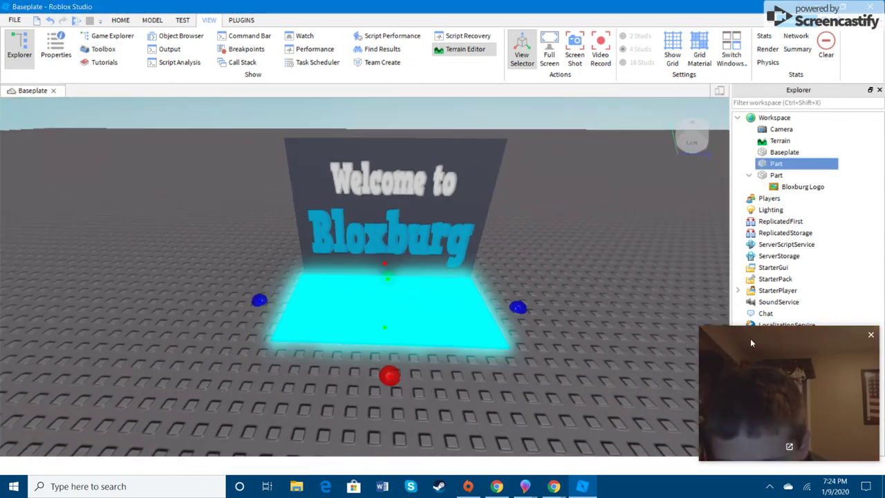
drag(756, 335, 47, 340)
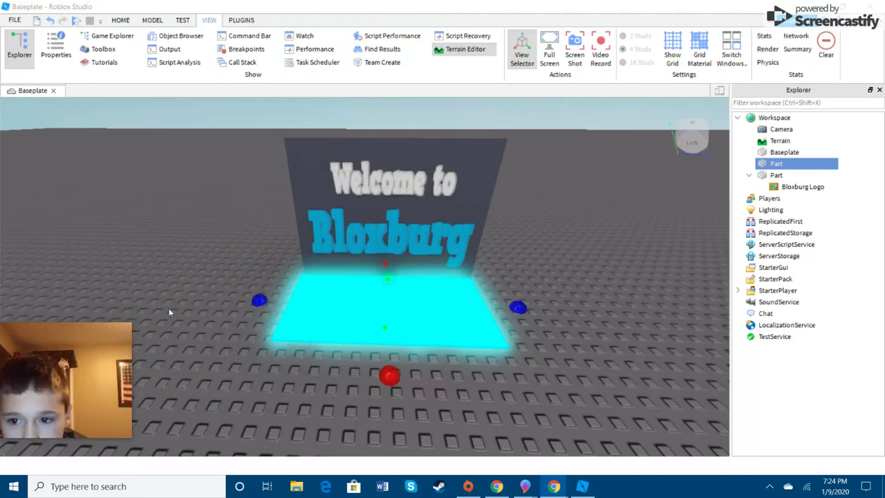
click(152, 222)
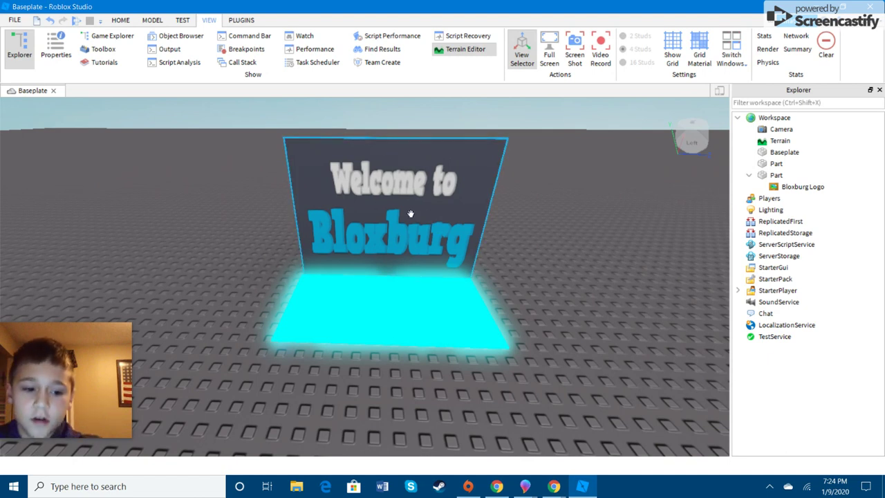
Insert a Script object into the glowing cyan pad.
click(430, 314)
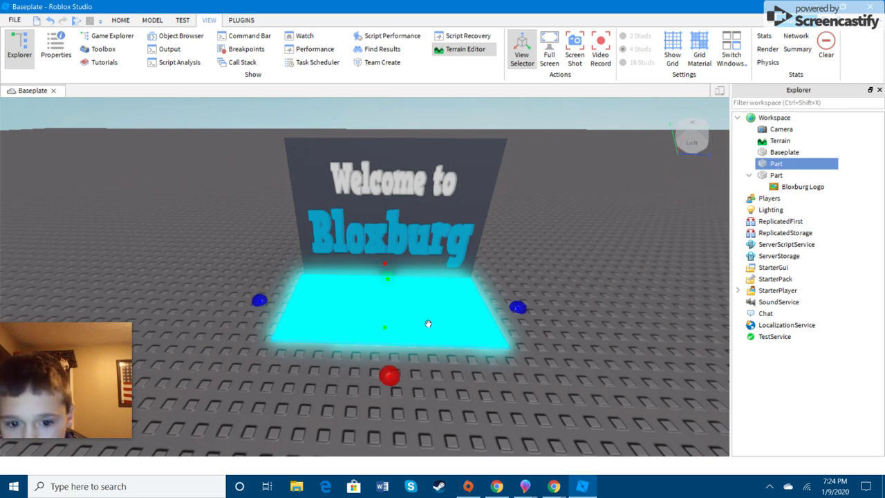
right_click(438, 299)
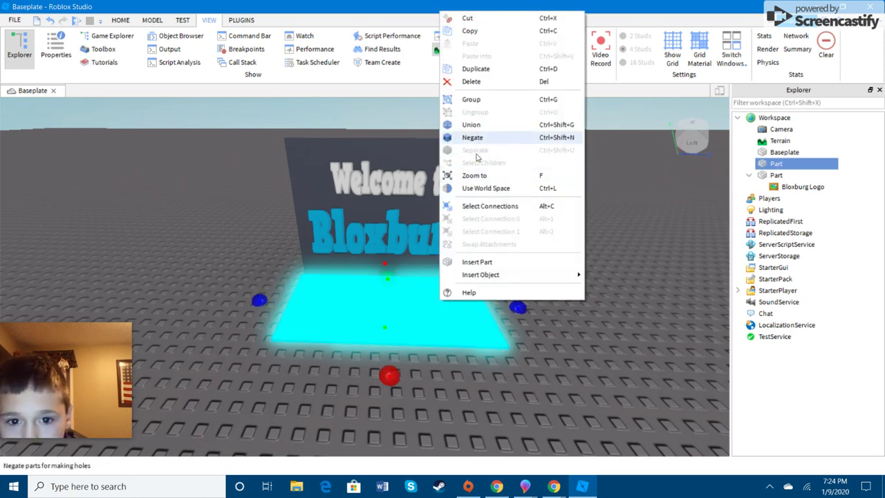
mouse_move(474, 276)
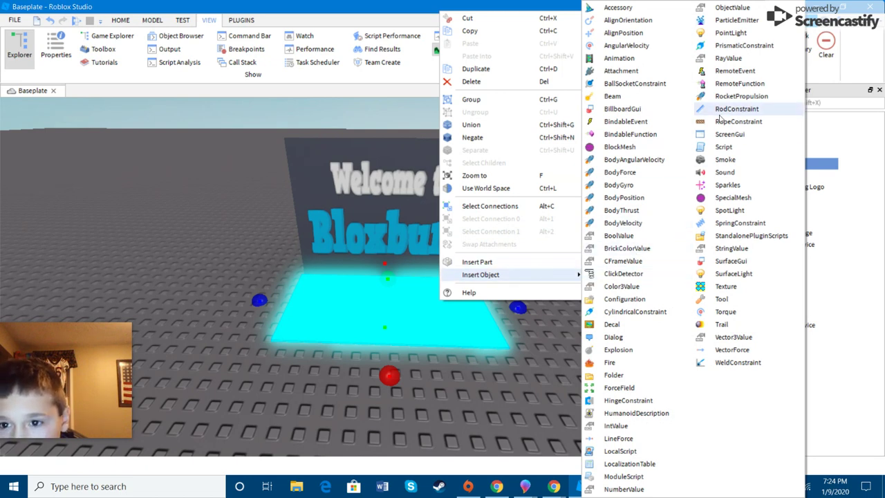
click(724, 146)
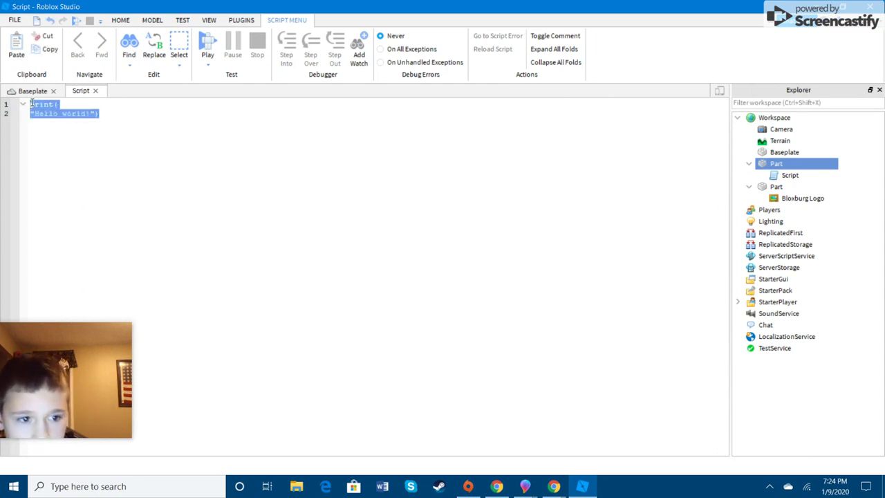
Replace the default code with the TeleportService touch script and clear the placeholder text from the Place variable.
key(BackSpace)
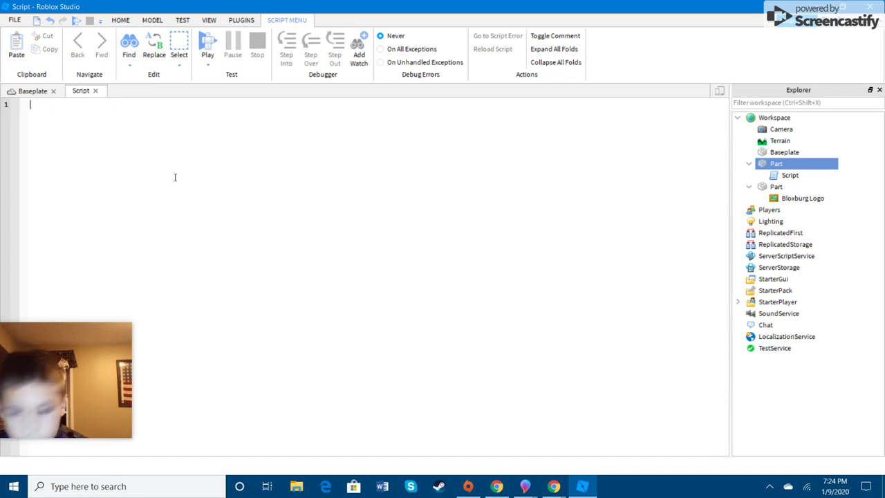
text(local TeleportService = game:GetService("TeleportService") local Place = Change this to your game id   script.Parent.Touched:connect(function(hit) 	local player = game.Players:GetPlayerFromCharacter(hit.Parent) 	if player then 		TeleportService:Teleport(Place, player) 	end end))
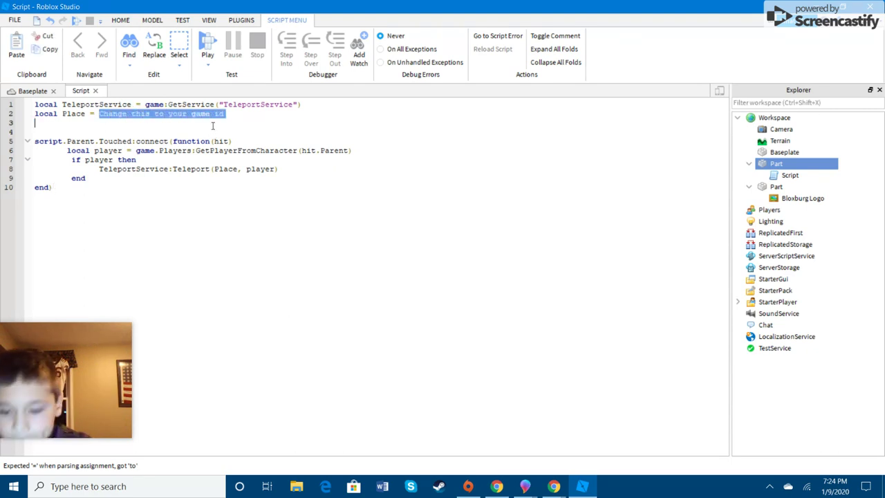
key(Delete)
key(Delete)
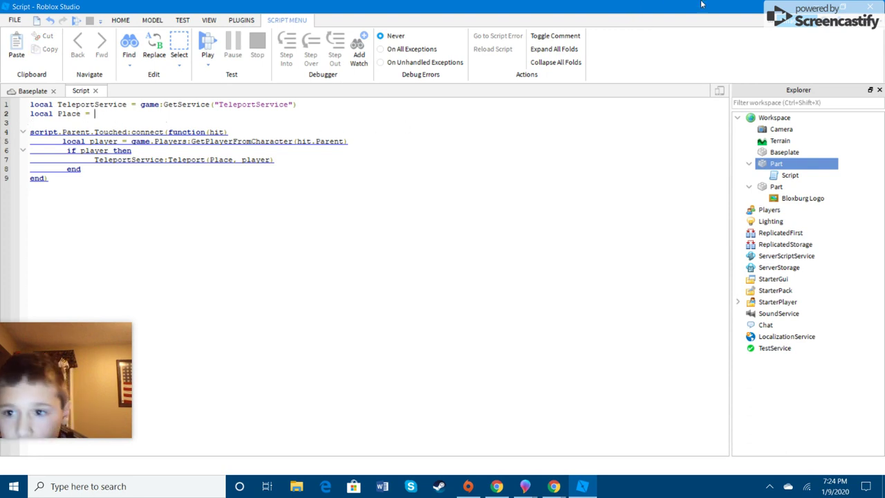
Switch to Chrome and copy the game ID 185655149 from the Welcome to Bloxburg page address.
click(817, 5)
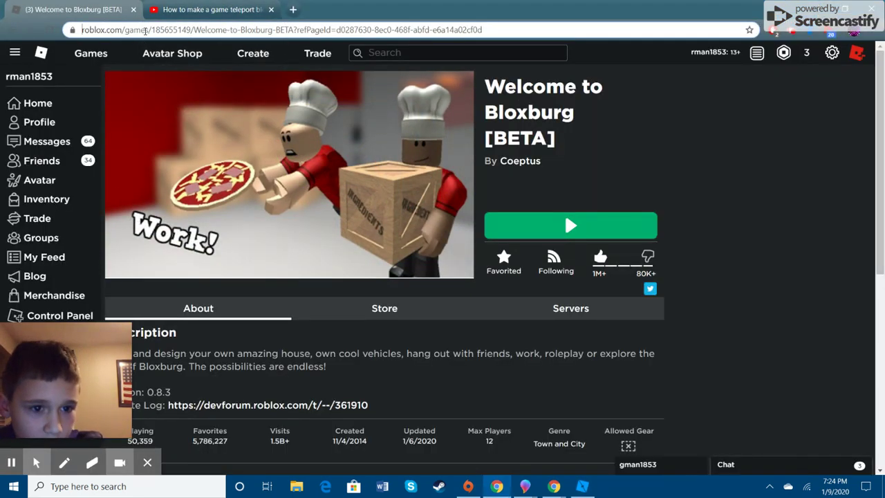
double_click(153, 29)
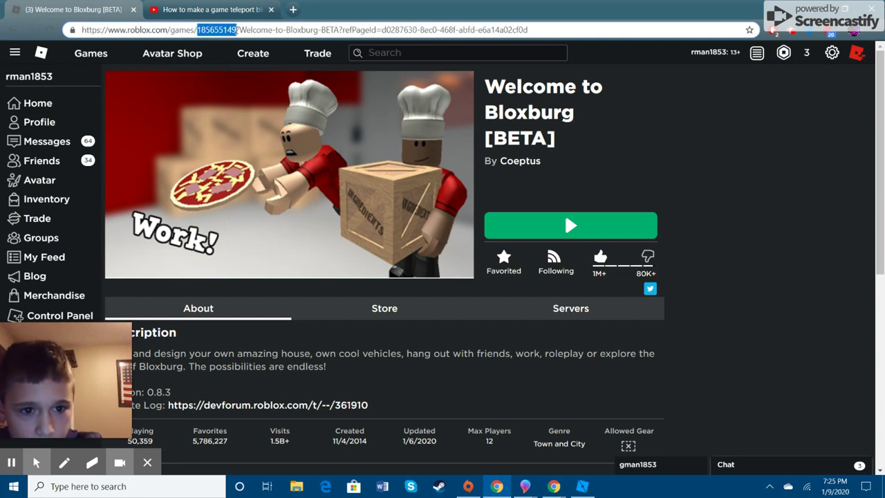
right_click(229, 30)
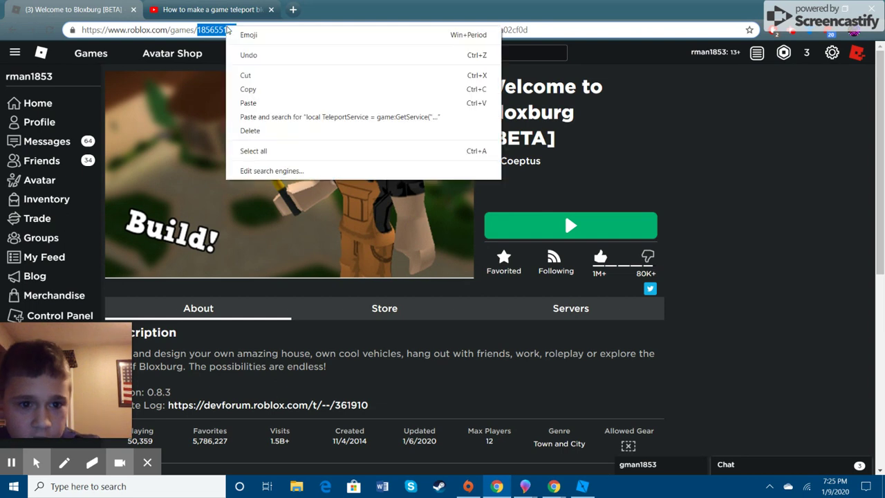
click(249, 88)
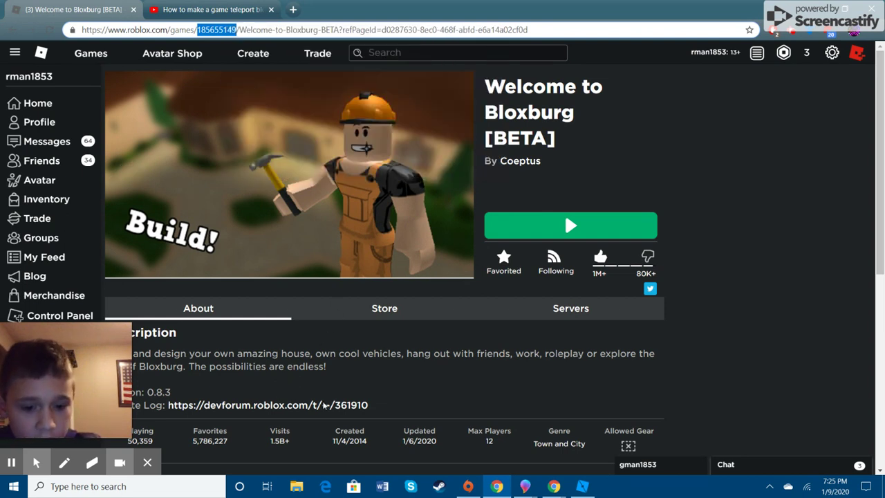
Switch back to Roblox Studio, set the script's Place variable to 185655149, and close the script.
click(582, 486)
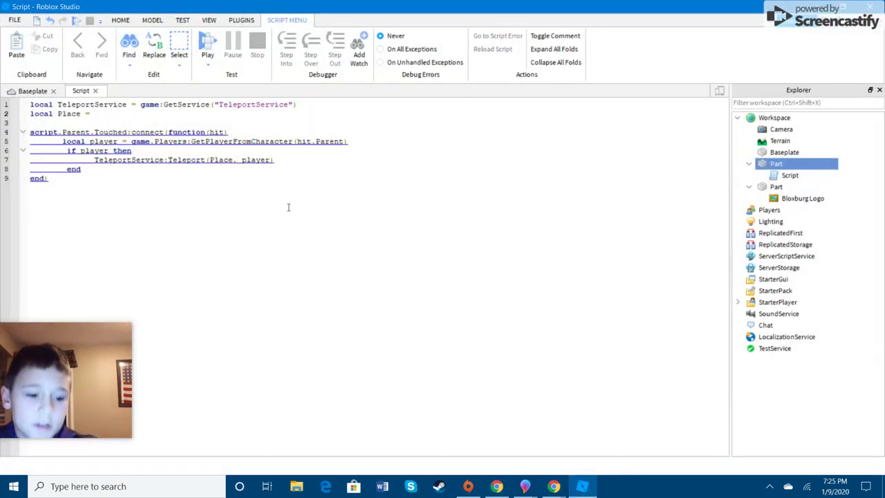
key(ctrl+v)
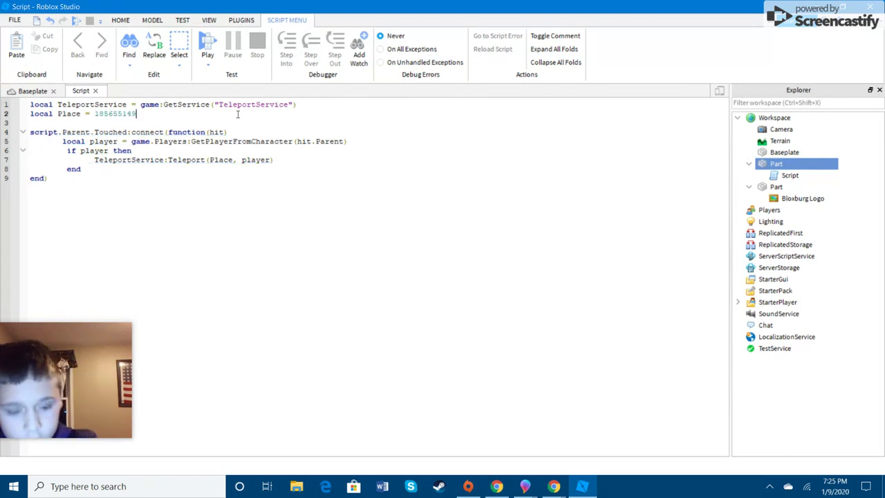
click(97, 91)
click(611, 242)
right_drag(611, 242, 599, 243)
scroll(599, 243, down, 3)
scroll(511, 210, up, 2)
scroll(510, 209, down, 3)
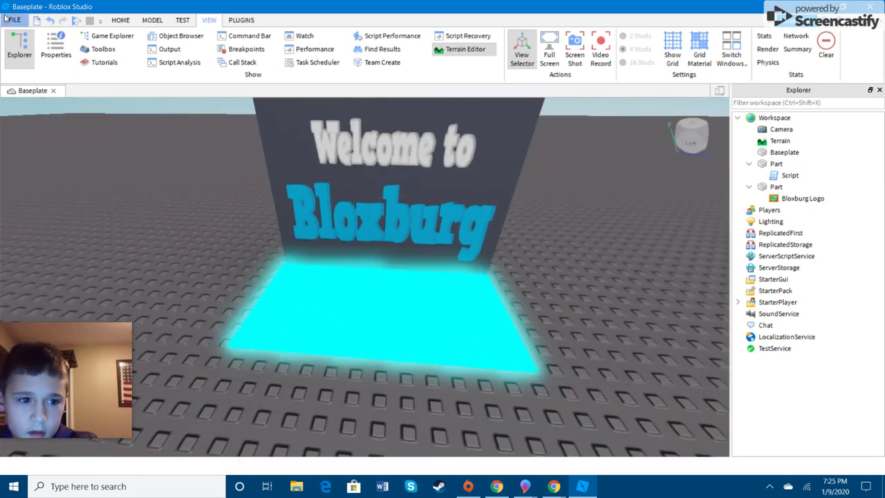
Start publishing the project to Roblox as a new place and name it bloxburg teleport.
click(14, 19)
click(78, 147)
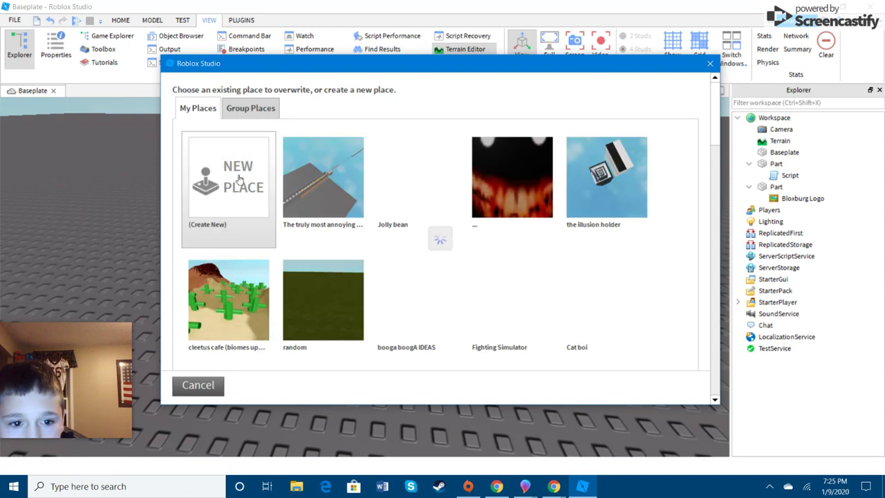
click(239, 178)
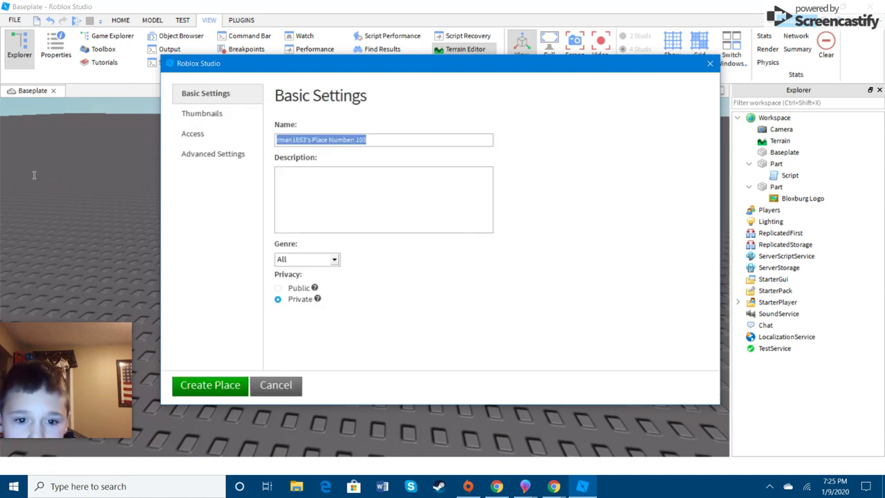
key(BackSpace)
text(bloxburg teleport)
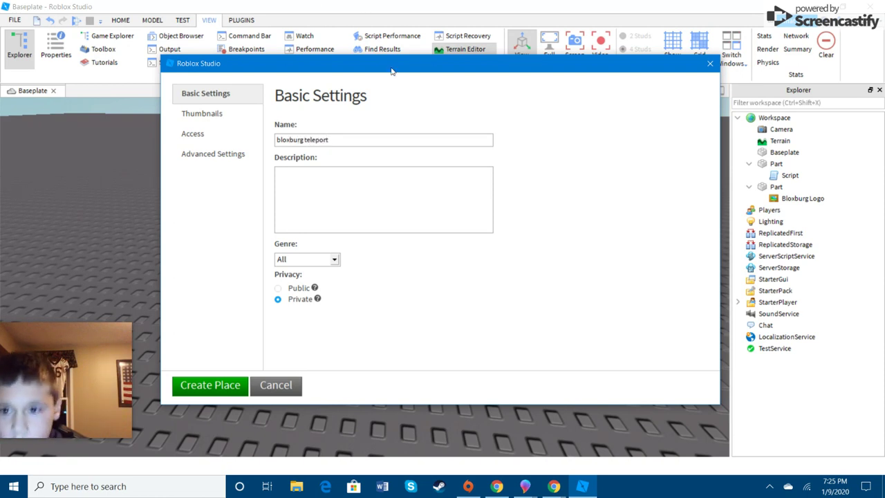
Move the publishing window aside to view the scene, bring it back, and set the place description to "tp to bloxburg".
drag(612, 70, 455, 372)
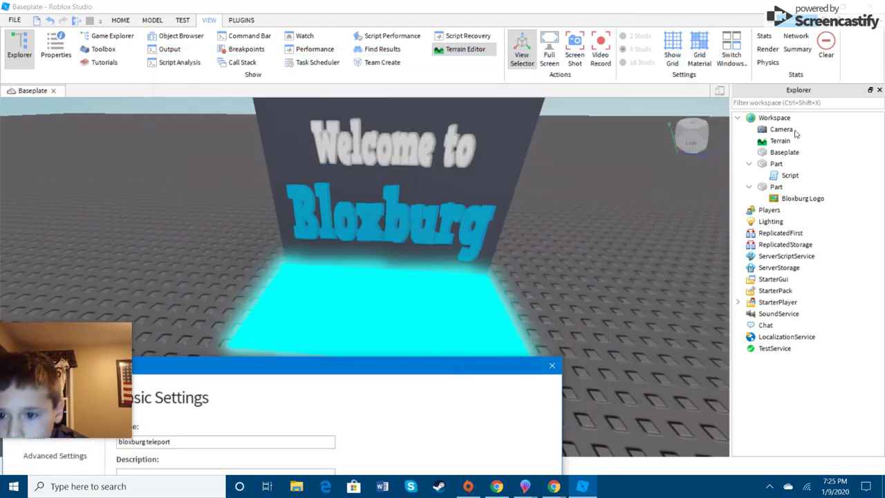
click(773, 119)
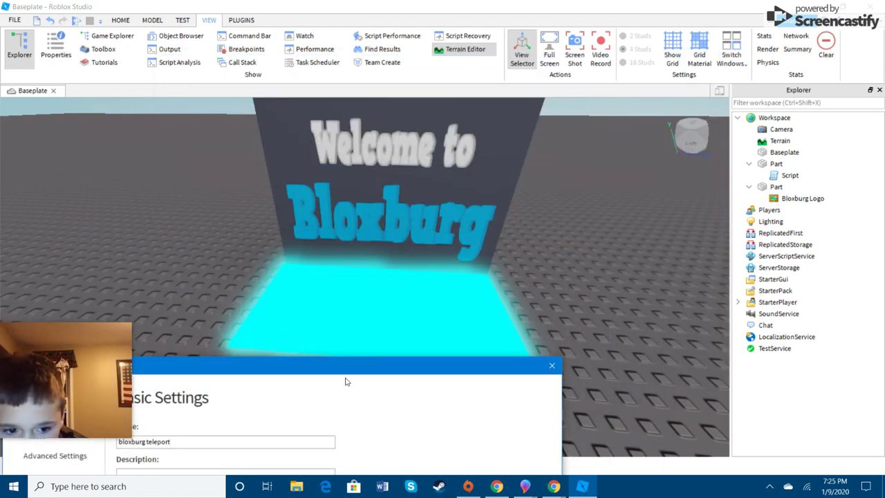
drag(346, 381, 424, 155)
drag(346, 146, 360, 114)
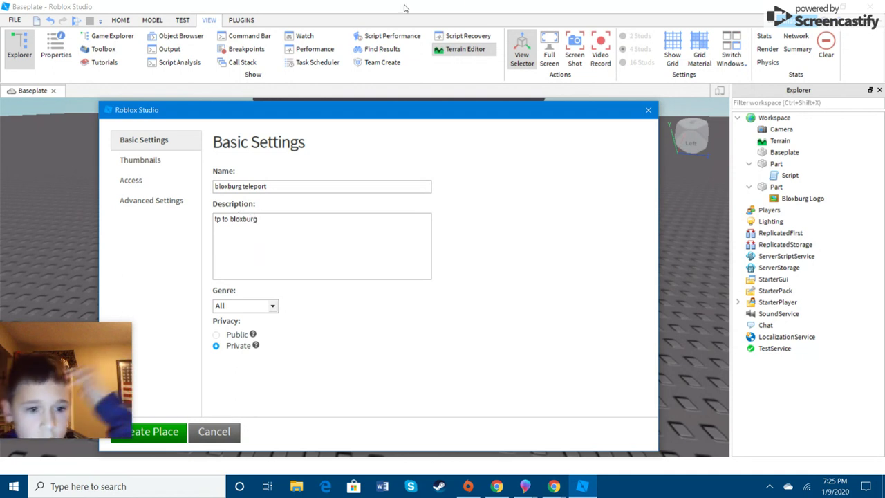
Take a thumbnail snapshot of the place with the whole logo wall and cyan pad in view.
click(169, 163)
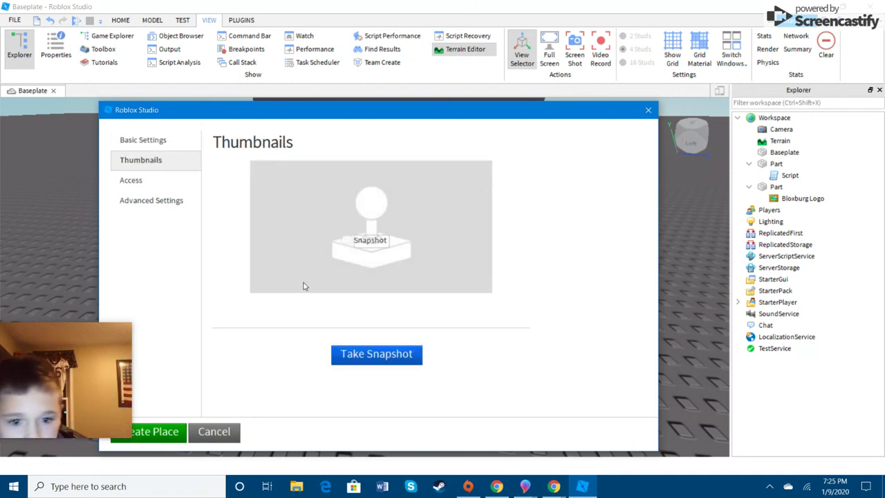
click(373, 356)
right_drag(464, 334, 466, 337)
scroll(464, 334, down, 2)
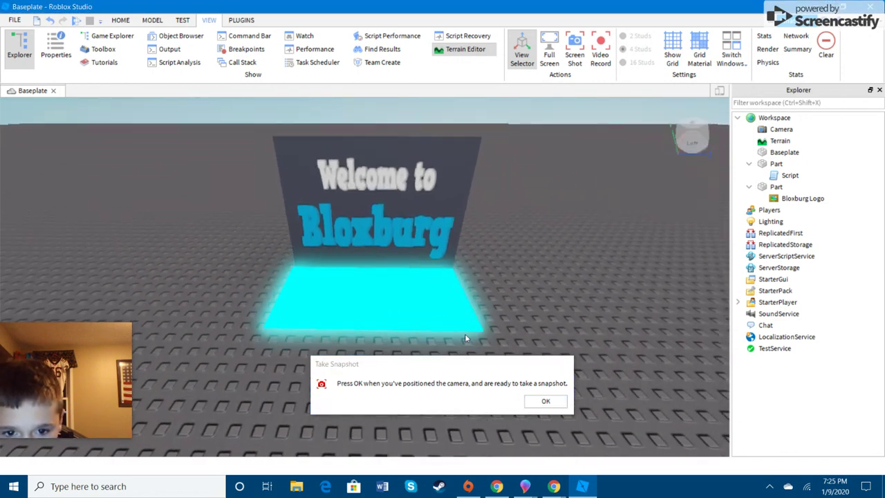
click(534, 402)
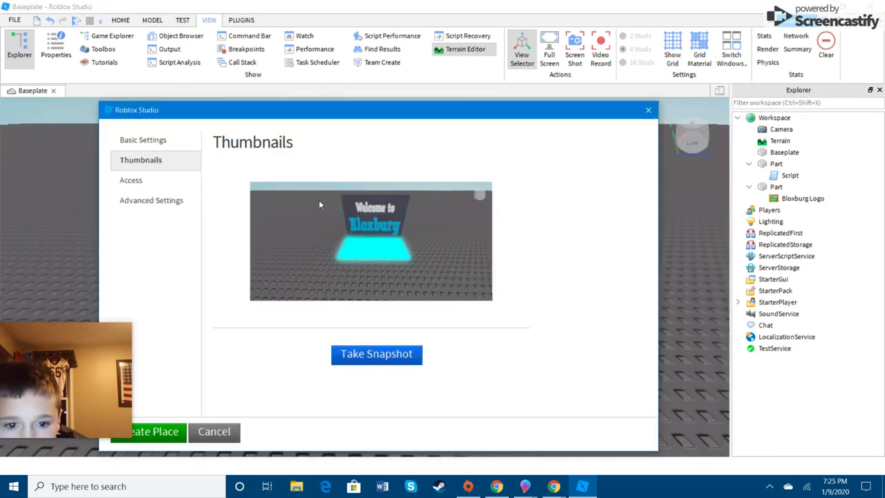
Go through the access and advanced settings, create the place, and continue past the upload page.
click(184, 178)
click(188, 200)
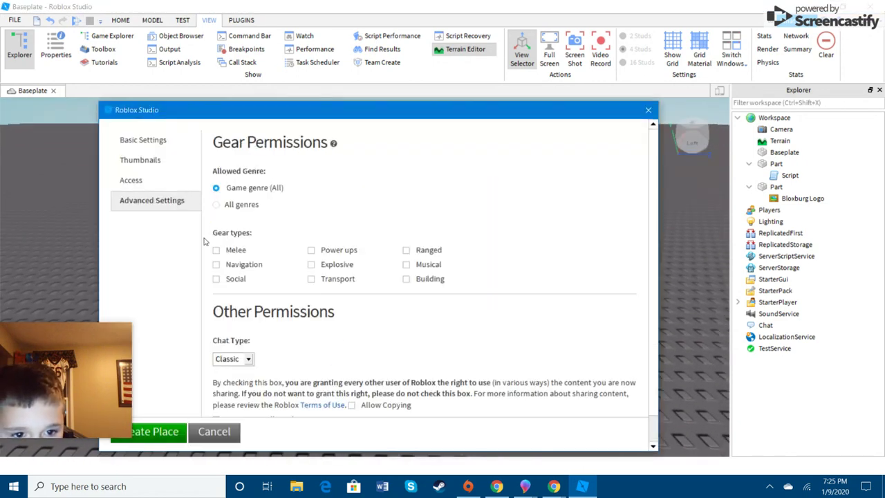
click(157, 429)
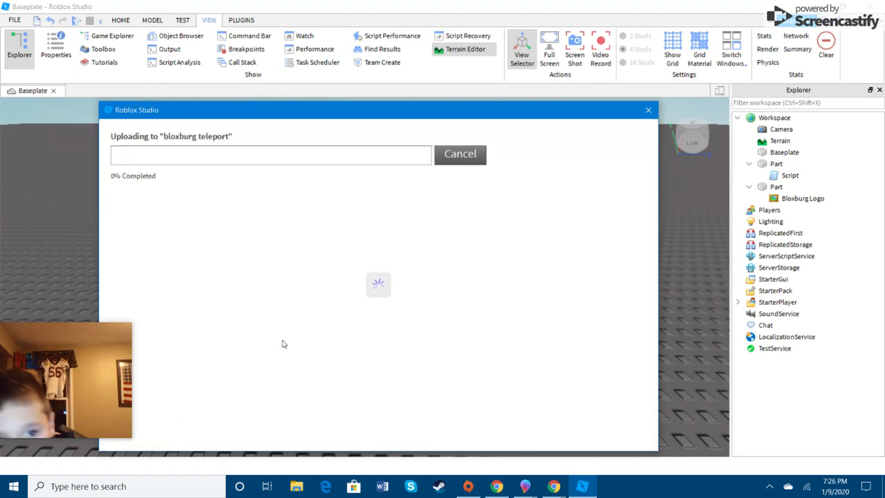
click(475, 154)
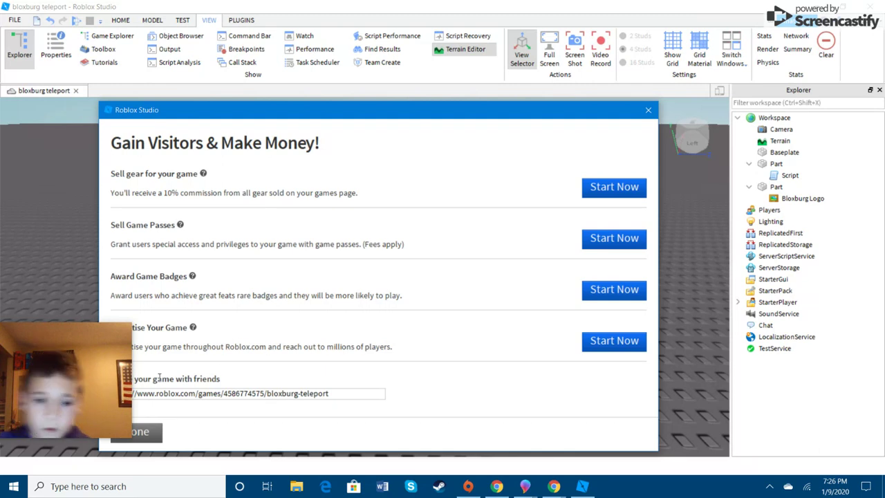
Copy the published game's share link and finish the publishing dialog.
drag(343, 390, 104, 392)
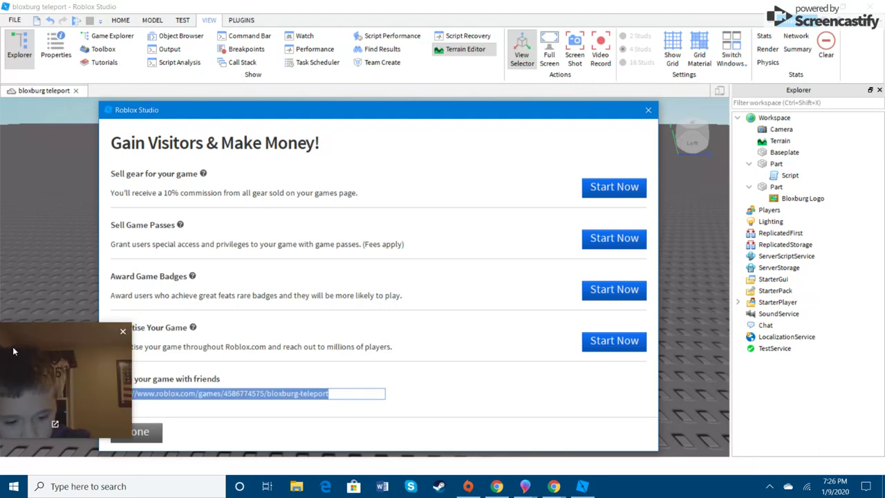
click(48, 321)
drag(50, 325, 787, 336)
click(504, 164)
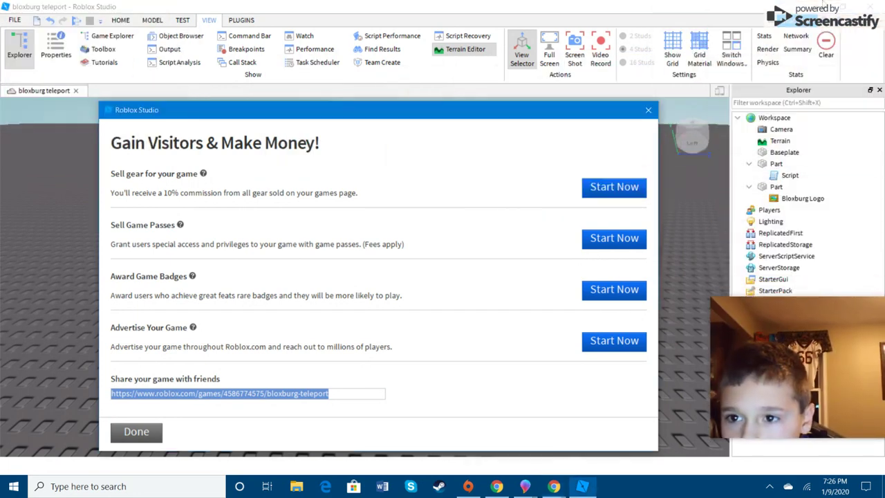
click(130, 427)
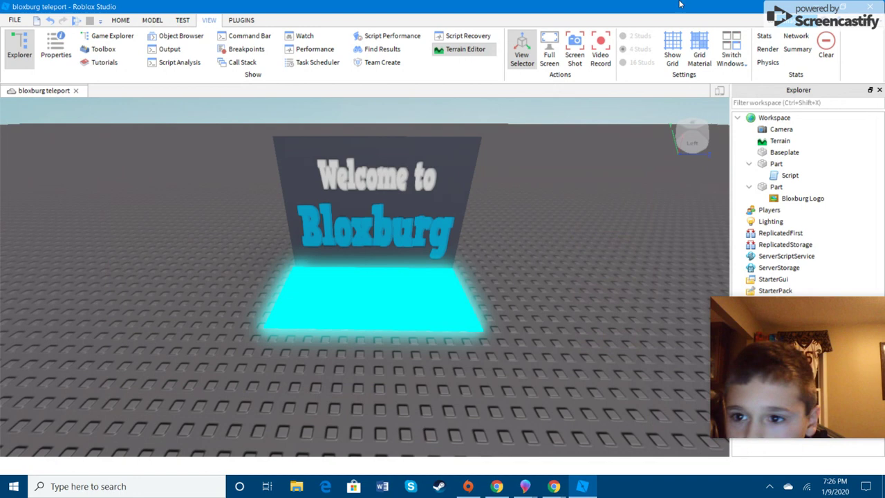
Switch to Chrome and load the copied bloxburg-teleport link in place of the Welcome to Bloxburg page.
key(alt+Tab)
drag(546, 29, 1, 64)
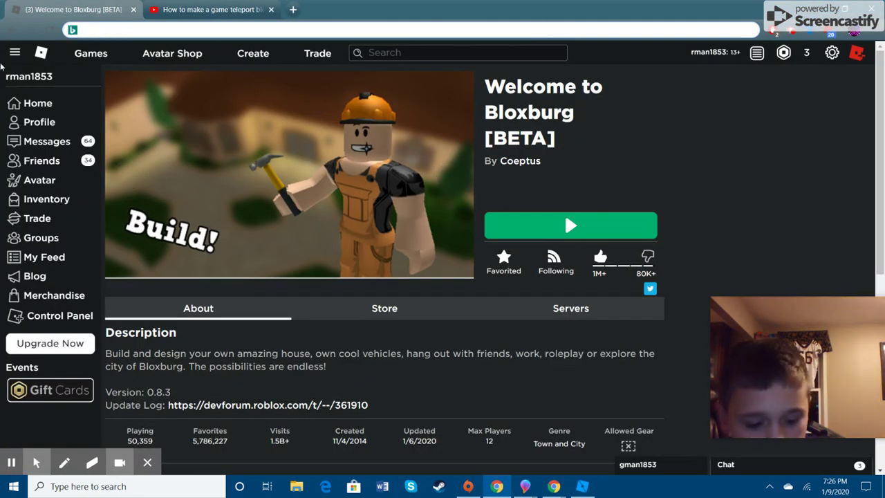
key(ctrl+v)
key(Return)
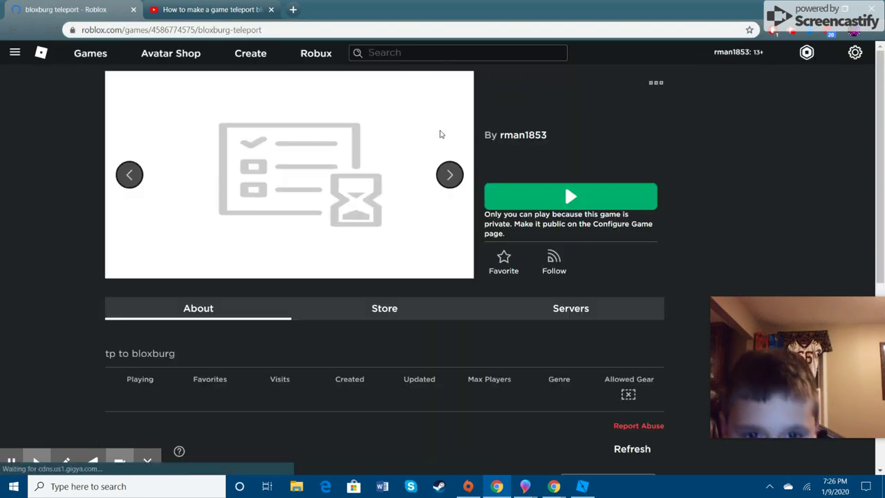
Launch the bloxburg teleport game, move the webcam overlay out of the way, and turn the character's view to the logo wall.
click(553, 201)
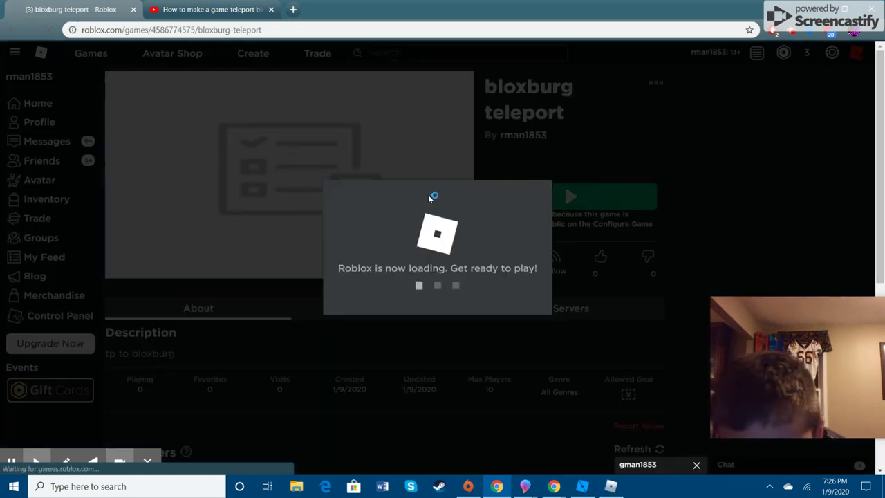
drag(776, 313, 241, 106)
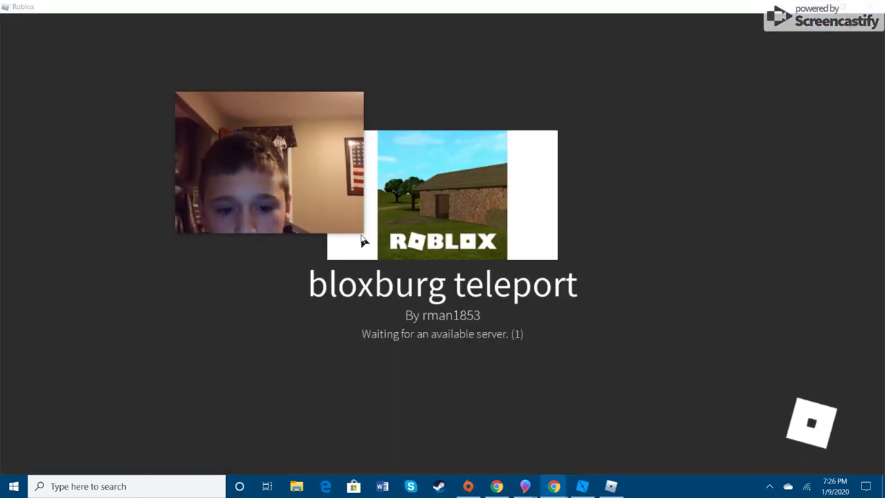
drag(291, 202, 451, 227)
drag(523, 189, 634, 190)
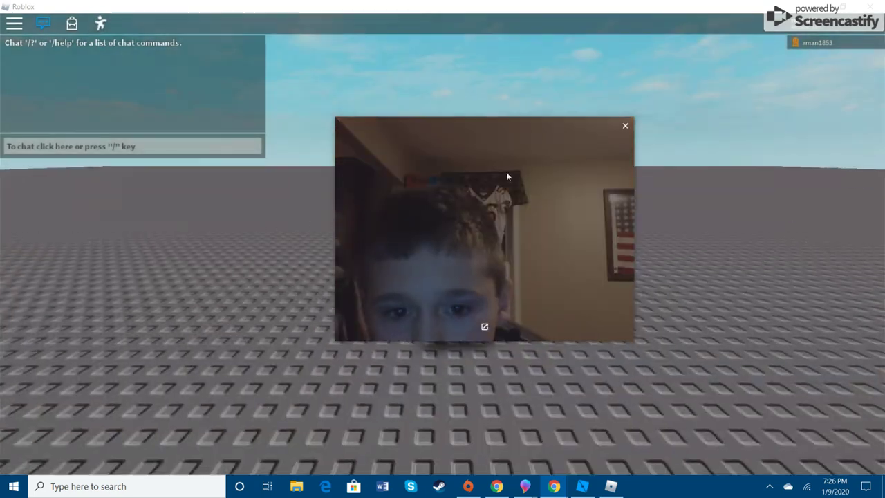
drag(508, 173, 475, 203)
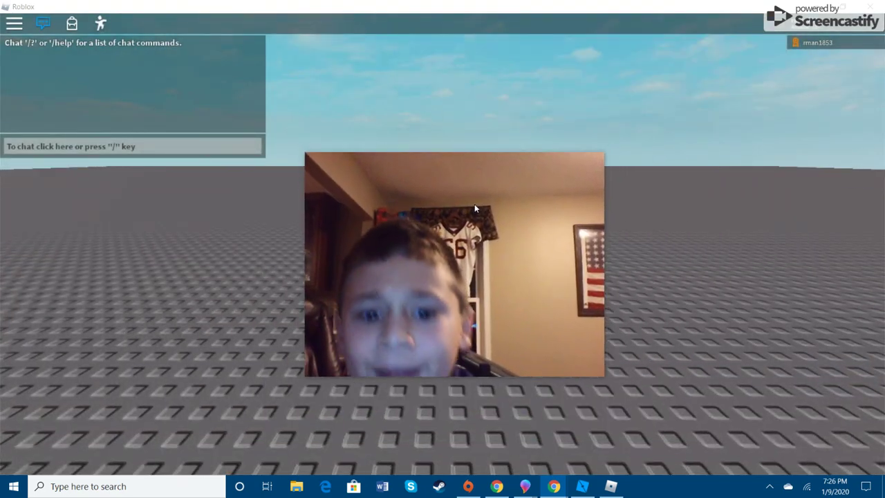
drag(498, 154, 754, 258)
click(605, 182)
key(a)
right_drag(606, 183, 606, 183)
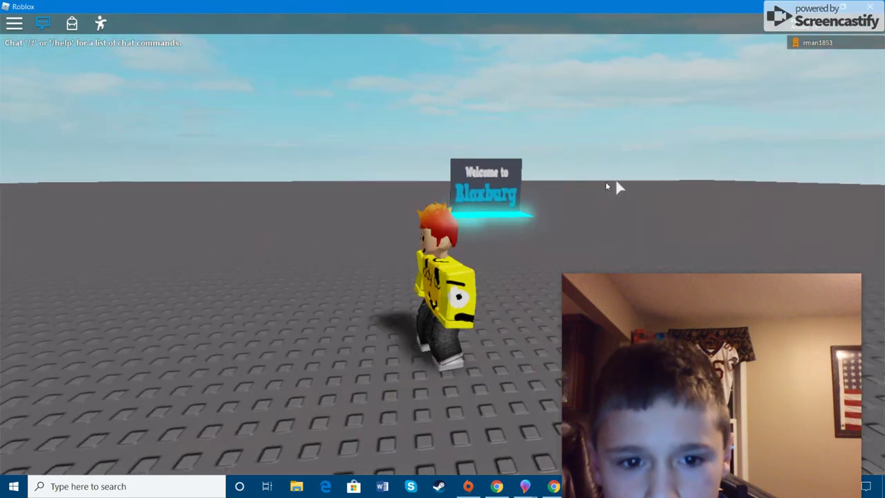
Walk the character forward onto the glowing cyan pad to test the teleport to Bloxburg.
key(w)
drag(592, 274, 722, 347)
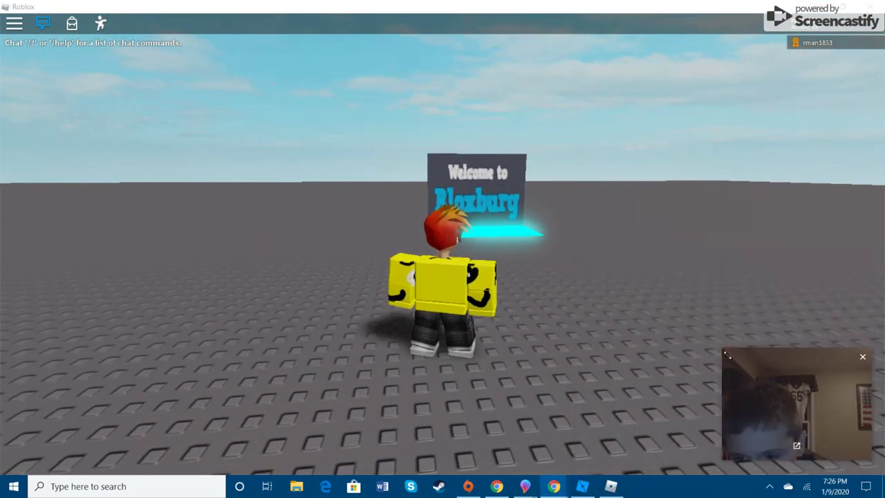
click(726, 237)
key(w)
drag(788, 390, 775, 407)
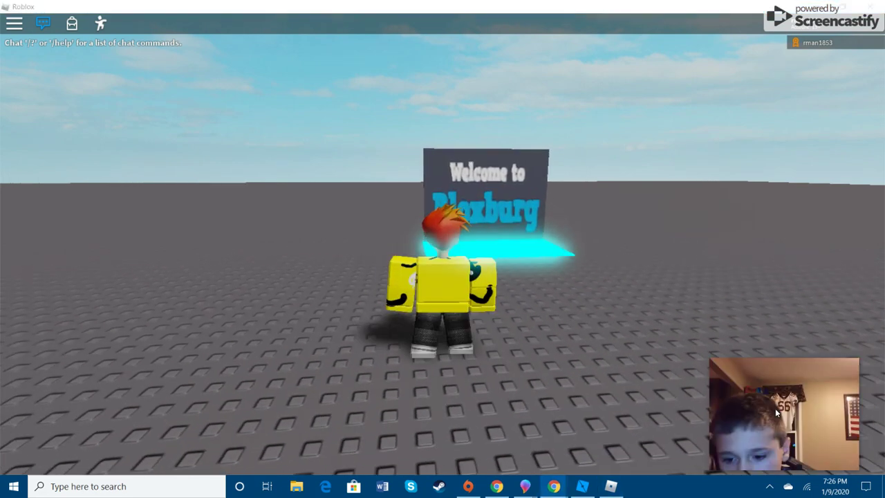
click(640, 243)
key(w)
right_drag(596, 242, 596, 242)
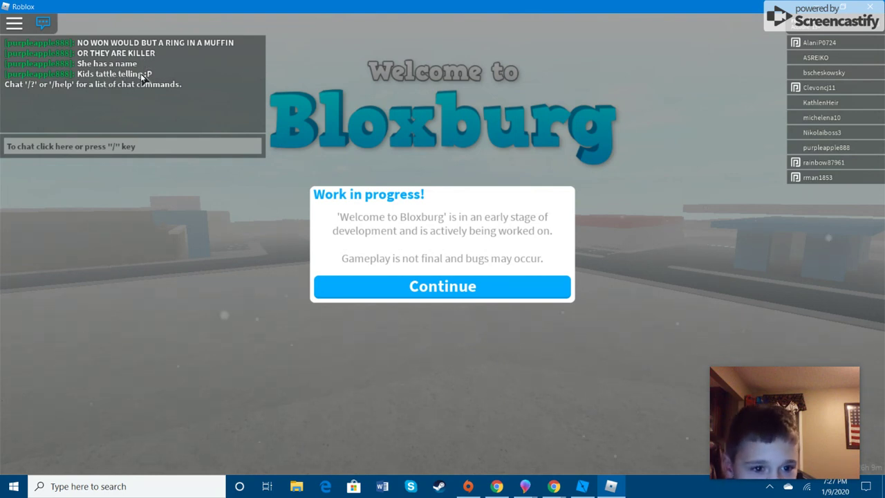
Continue past the Bloxburg work-in-progress notice, select the offered plot location, and close the game.
click(367, 288)
click(474, 225)
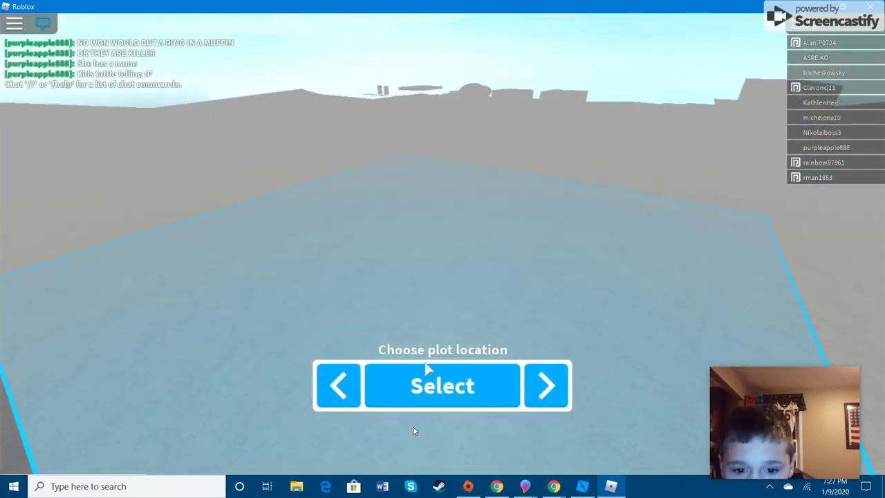
click(452, 392)
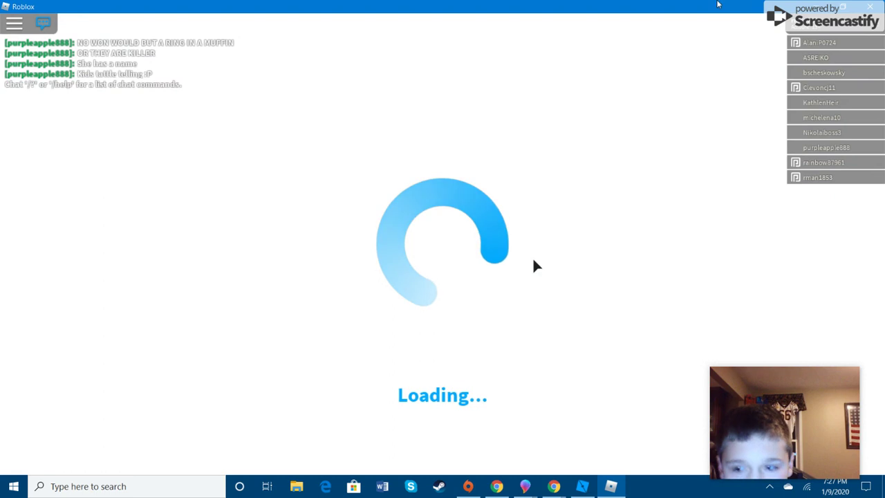
click(870, 7)
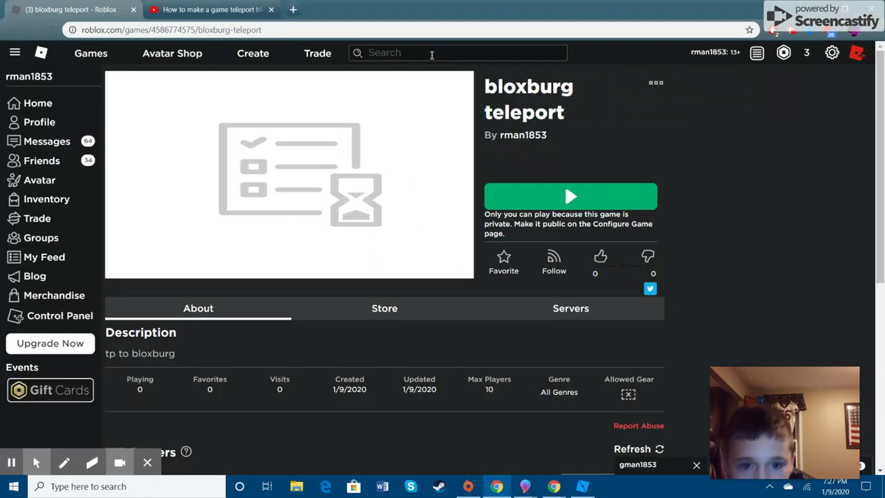
Search the Roblox games for roleplayjay.
click(430, 53)
text(rolp)
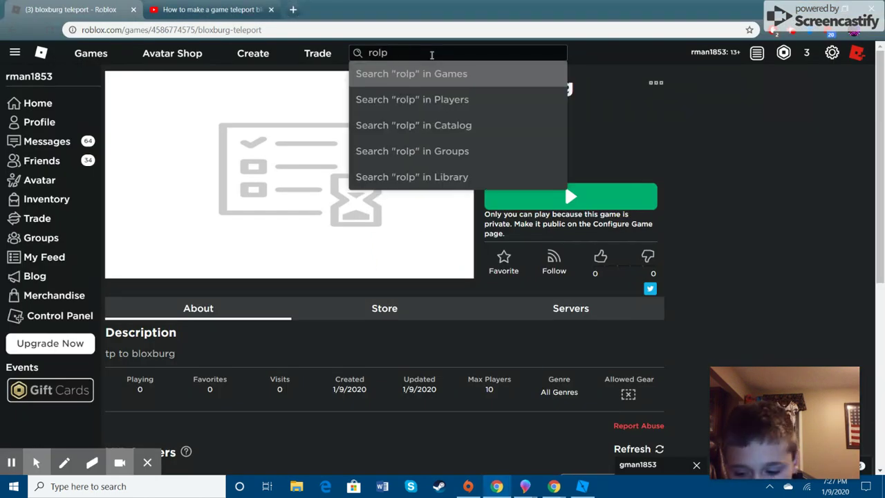
key(BackSpace)
text(eplayjay)
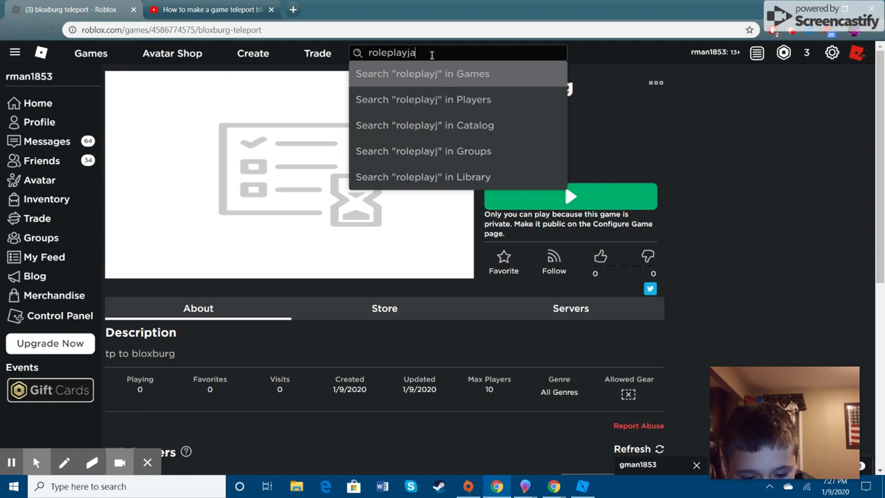
click(442, 73)
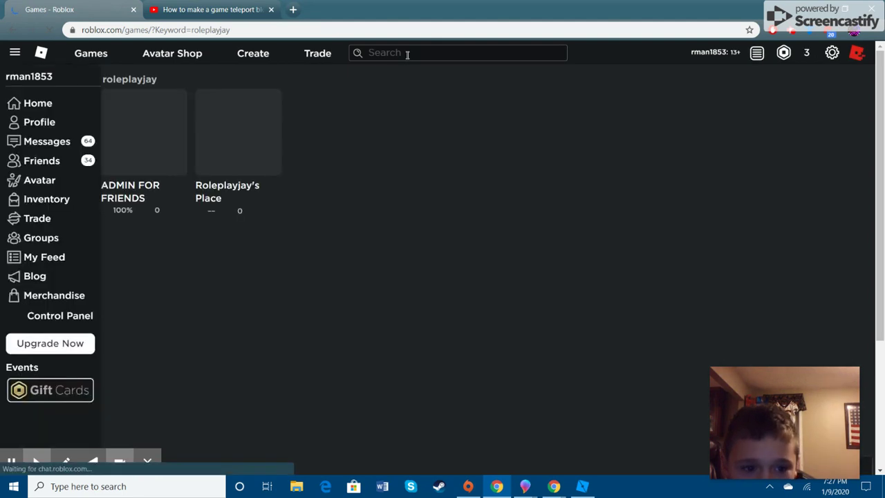
Open Roleplayjay's Place and its creator link, return to the search results, and collapse the side navigation.
click(276, 129)
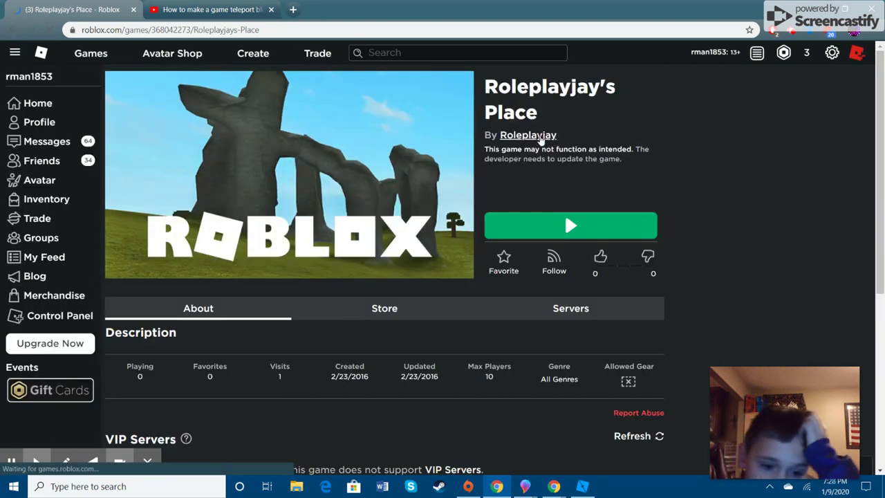
click(541, 136)
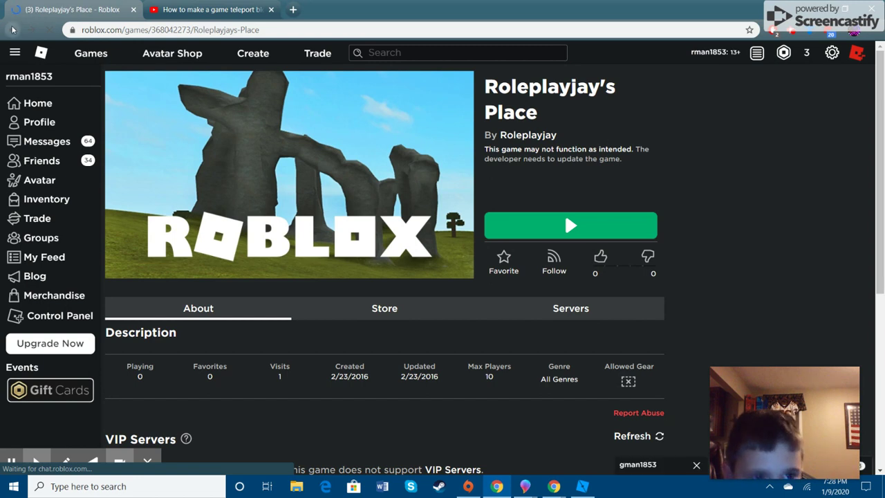
key(alt+Left)
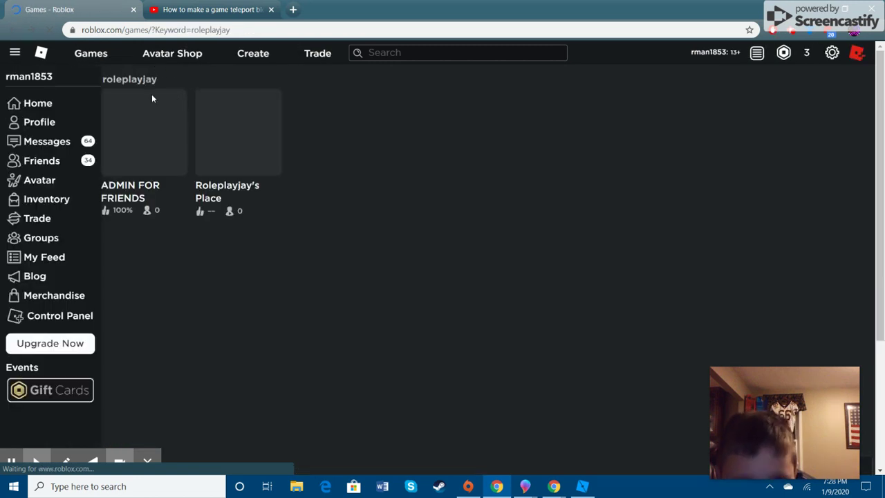
click(13, 54)
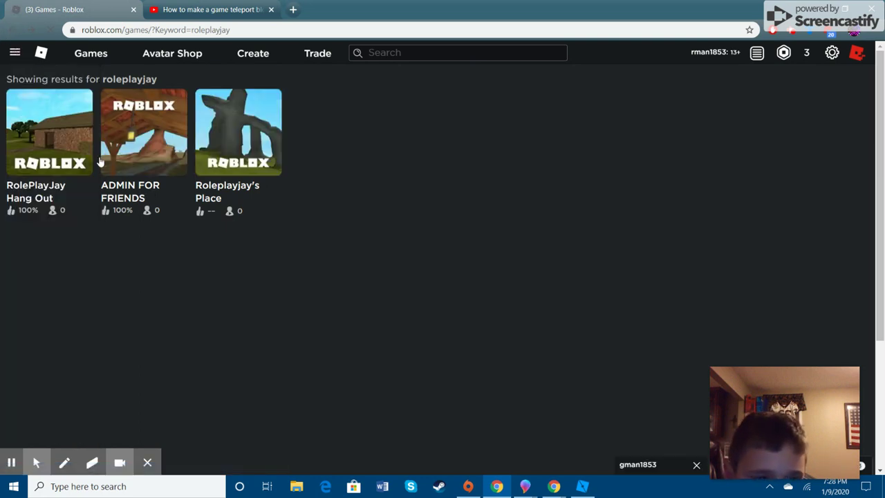
Open the RolePlayJay Hang Out game, go to its creator's profile, and show the profile's creations.
click(49, 138)
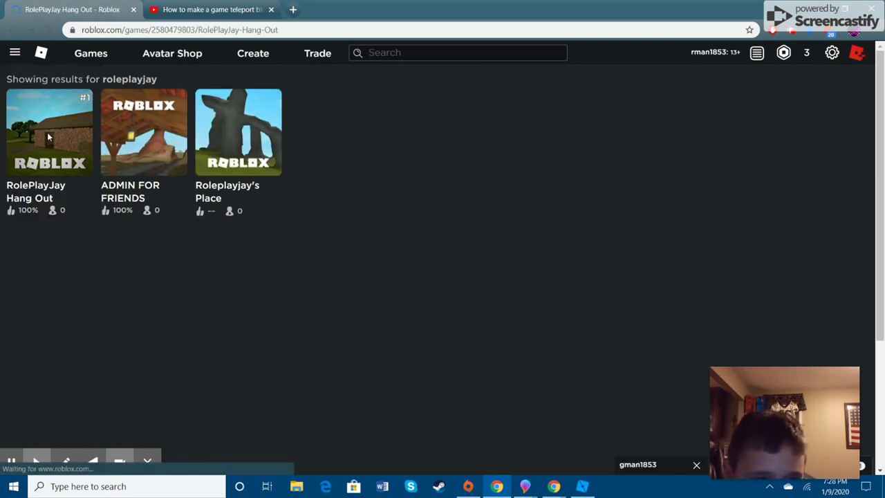
click(537, 137)
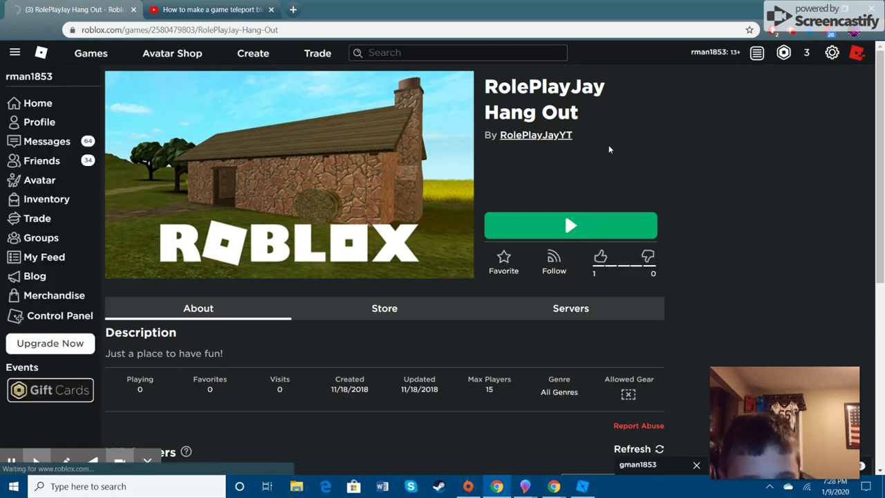
click(567, 135)
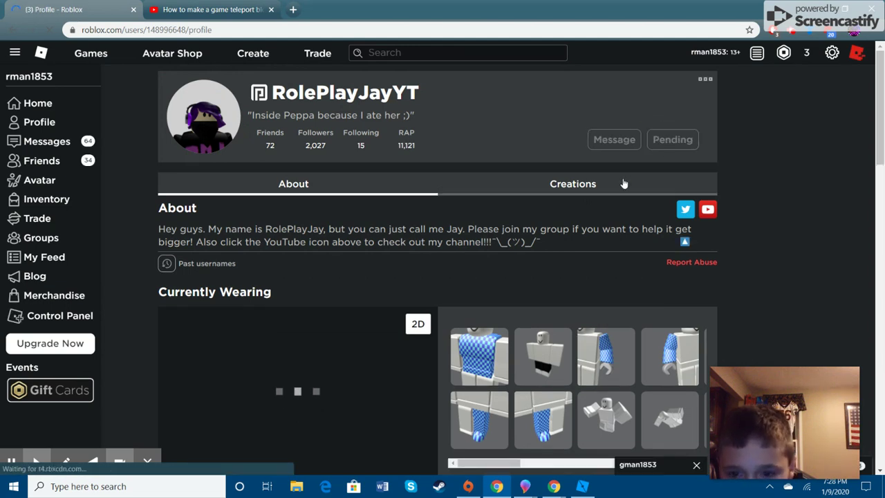
click(623, 183)
Browse one by one through the games showcased in the creator's profile creations.
click(690, 308)
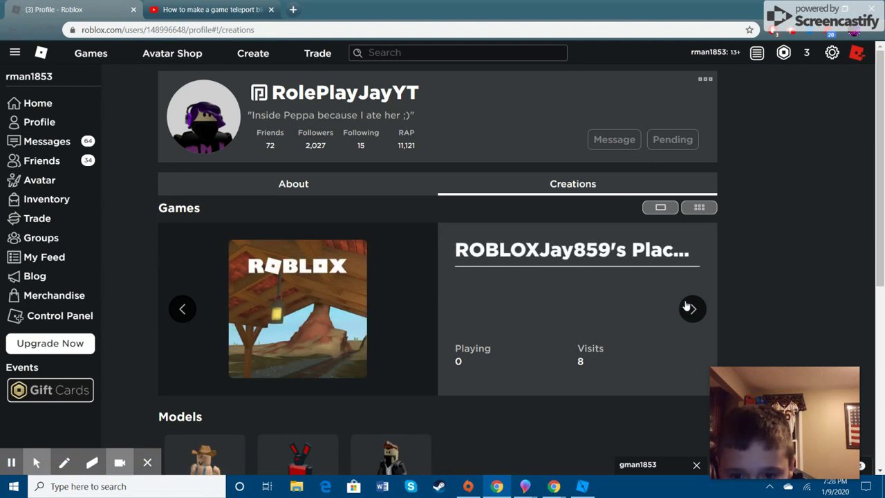
click(690, 309)
click(690, 308)
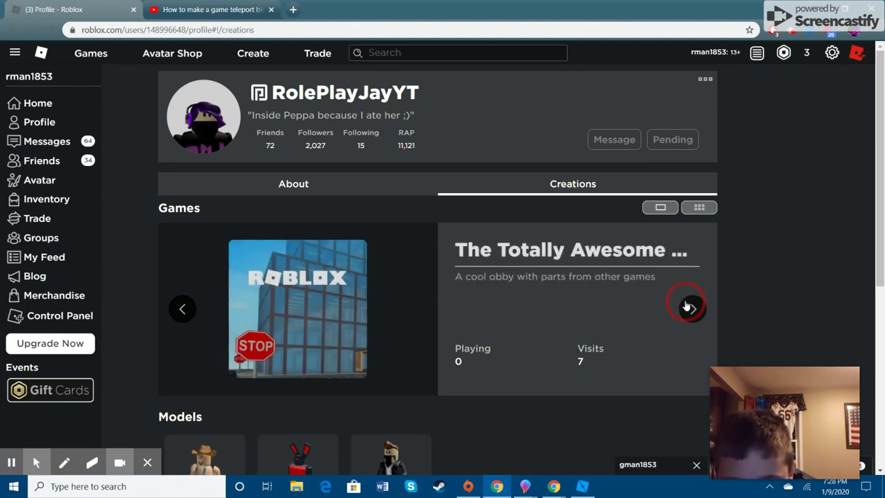
click(690, 308)
click(690, 308)
click(690, 308)
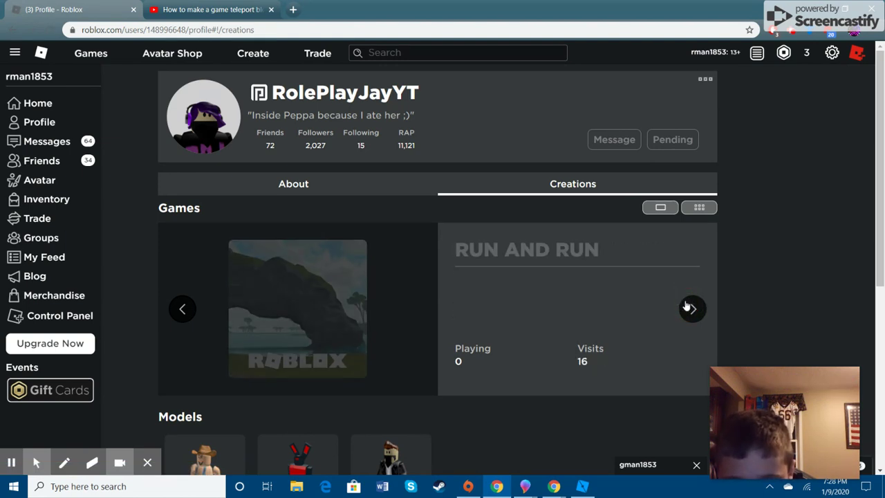
click(690, 308)
click(690, 309)
click(690, 308)
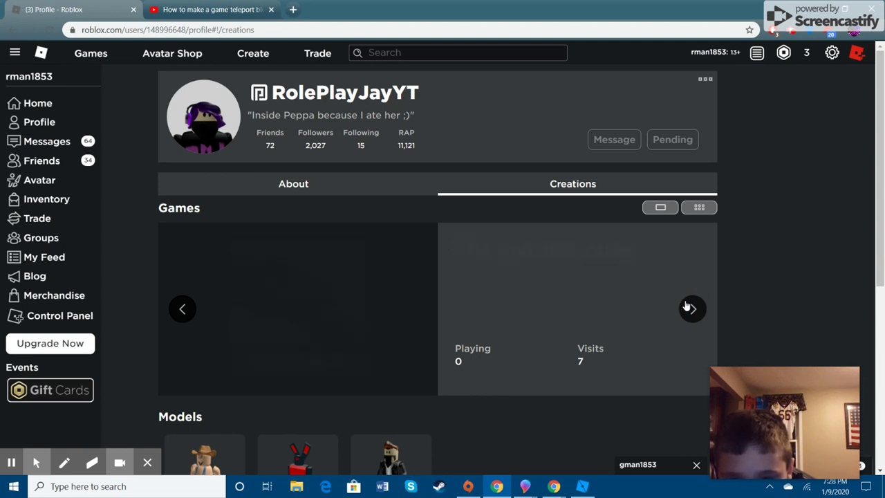
click(690, 309)
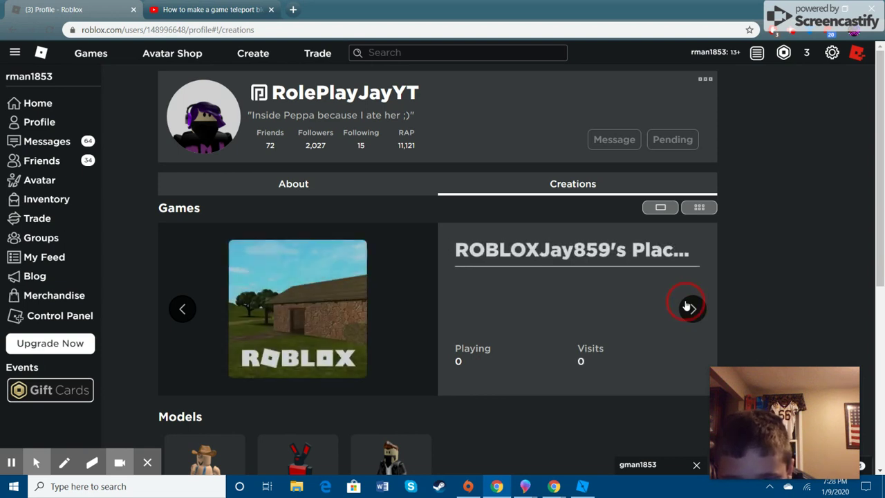
click(690, 308)
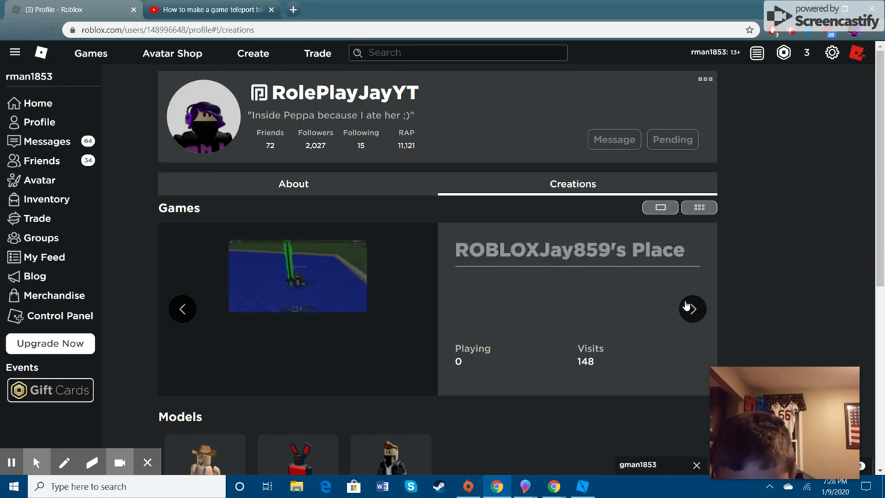
click(690, 309)
click(690, 308)
click(690, 308)
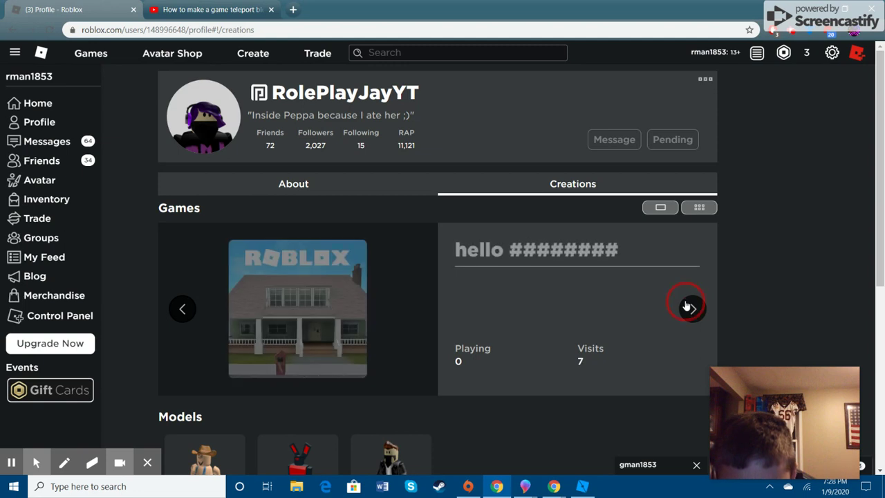
click(690, 308)
click(690, 308)
click(690, 308)
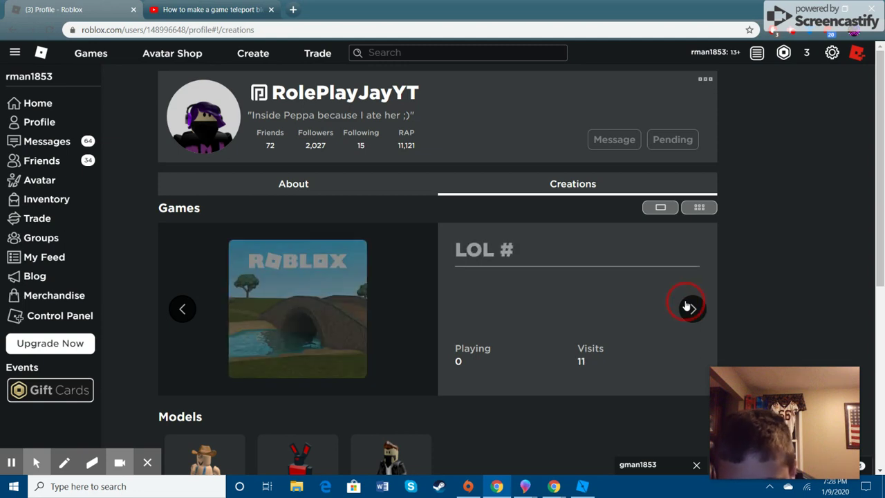
click(690, 309)
click(692, 309)
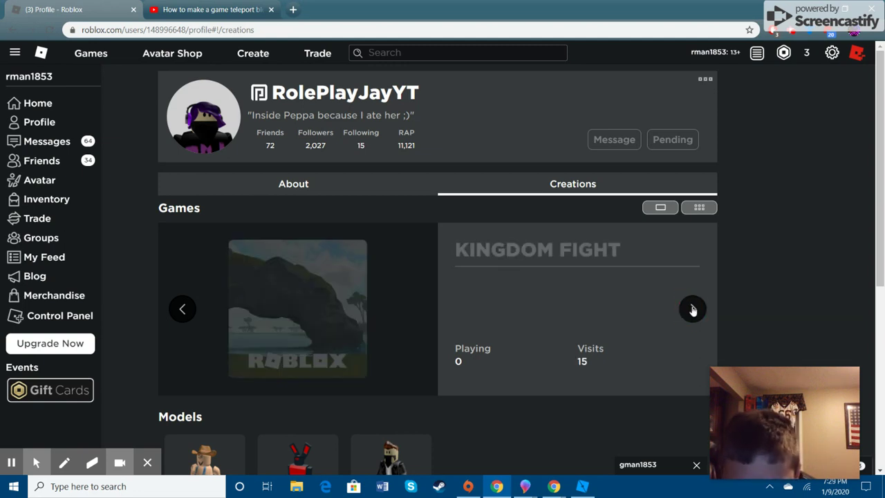
click(692, 308)
click(692, 309)
click(692, 309)
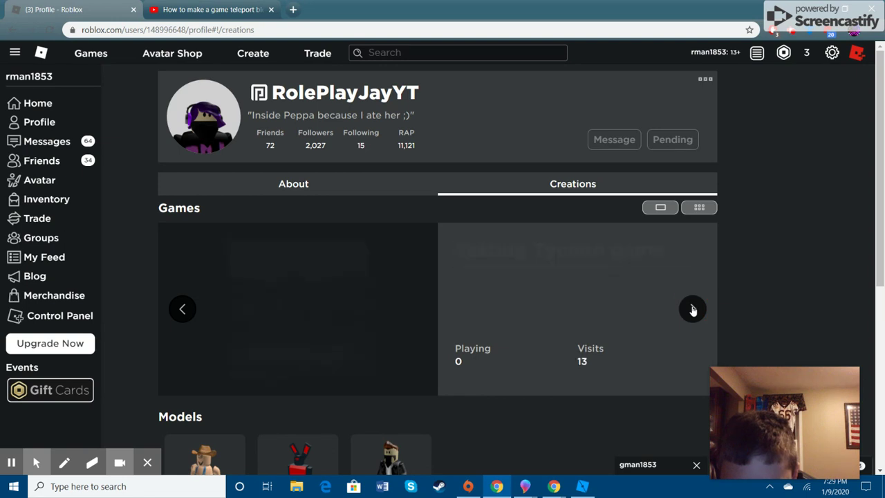
click(692, 309)
click(692, 309)
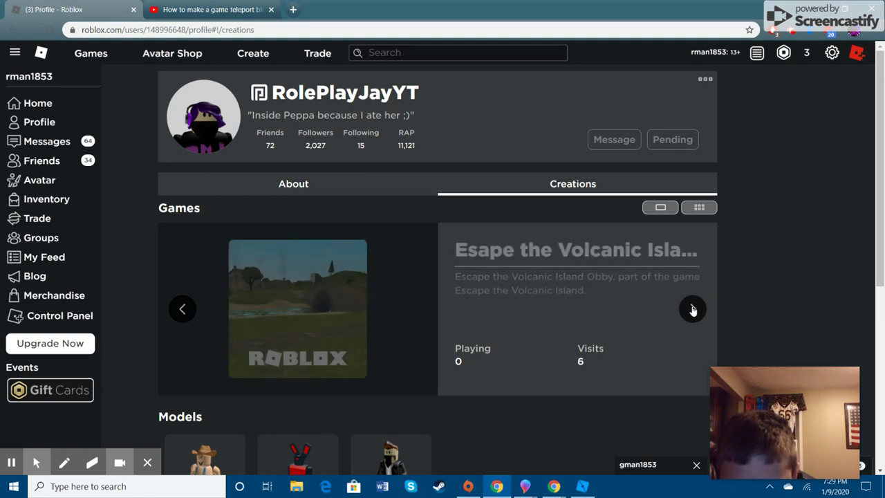
click(692, 309)
click(692, 309)
click(692, 309)
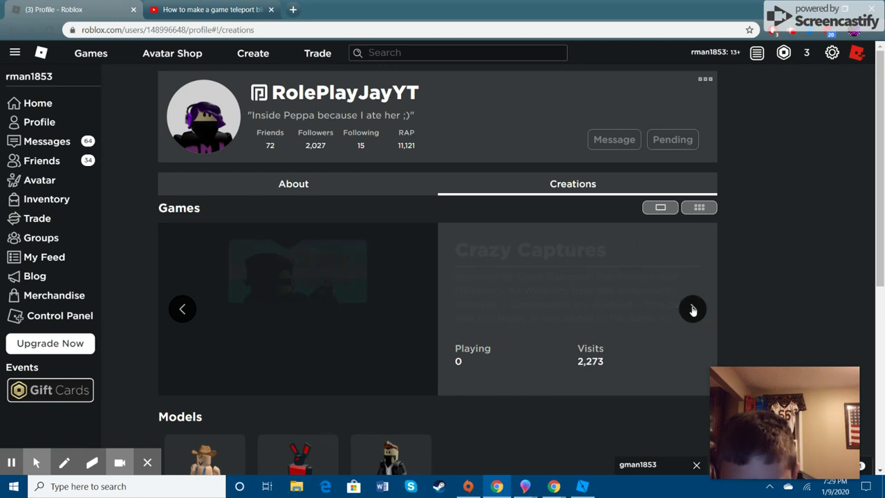
click(692, 309)
click(692, 309)
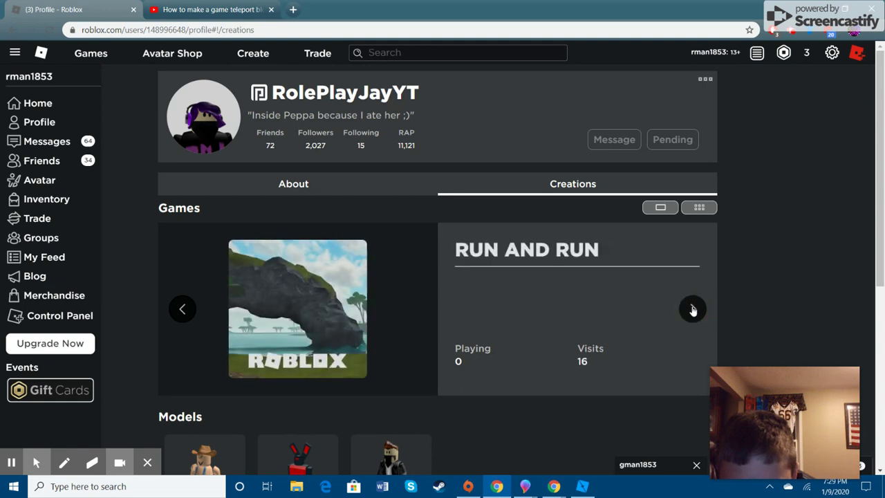
Look over the creator's models and clothing, and display the creator's games as a grid.
scroll(605, 375, down, 2)
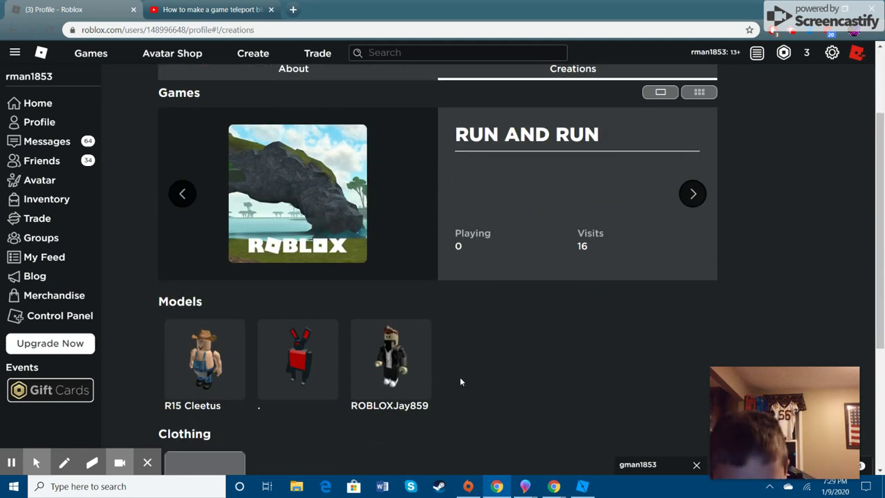
scroll(344, 386, down, 2)
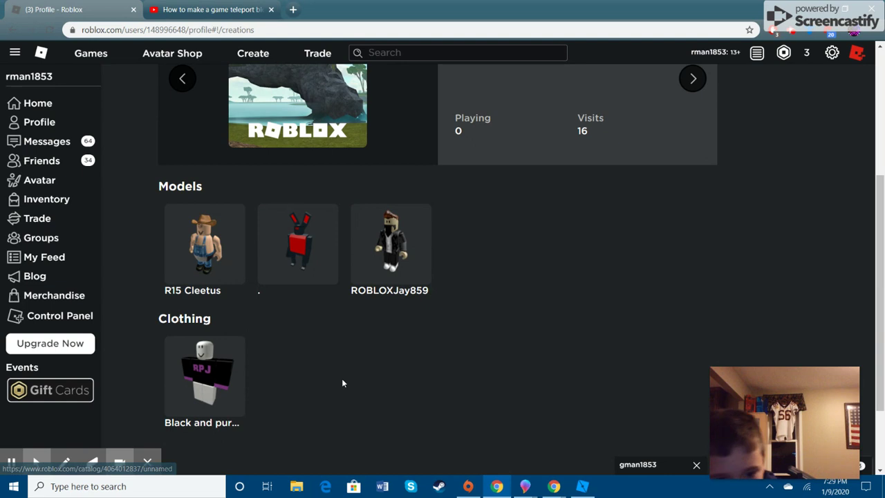
scroll(325, 371, up, 4)
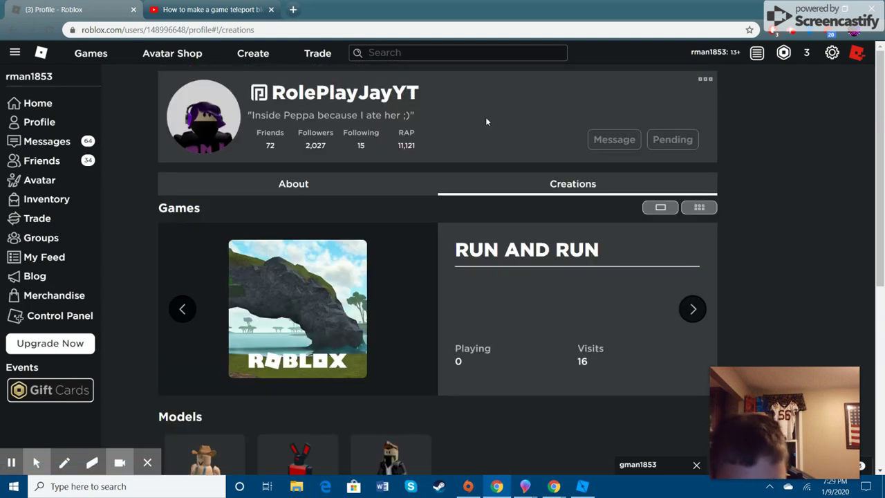
click(713, 212)
scroll(257, 331, down, 1)
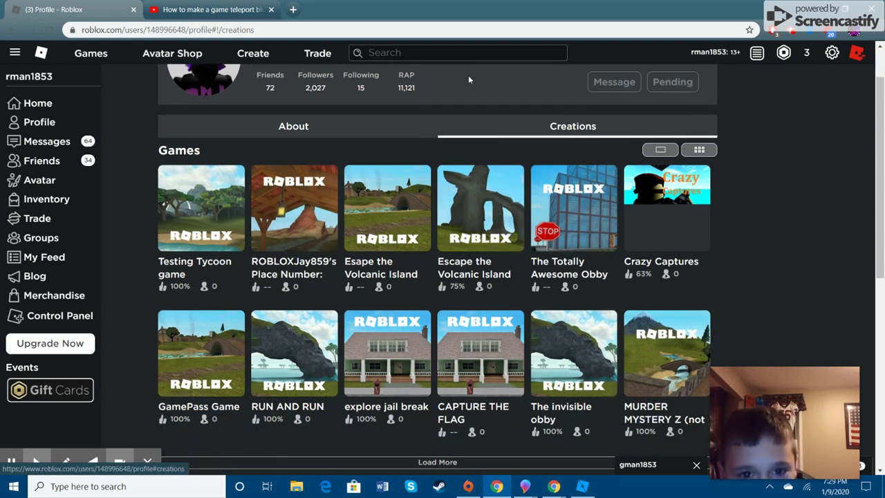
Search the Roblox games for "game hub" and launch HUB CENTRAL OF GAMES !
click(463, 48)
text(game hub)
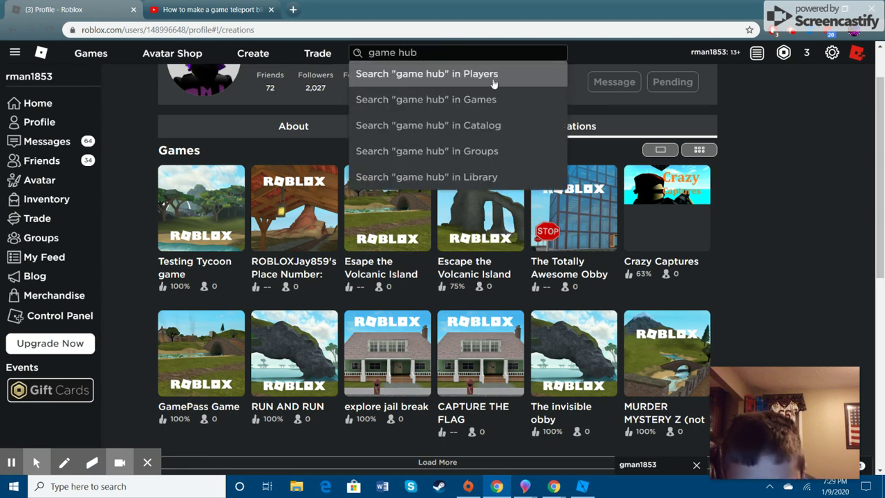
click(486, 99)
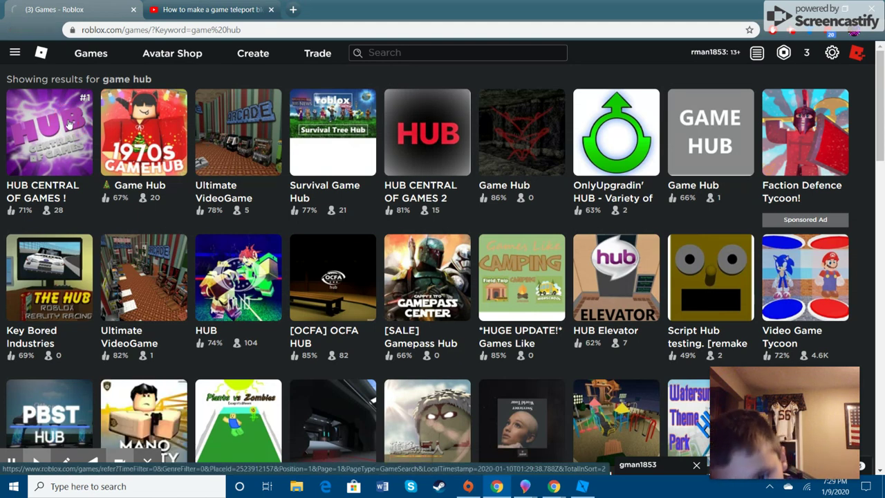
click(70, 123)
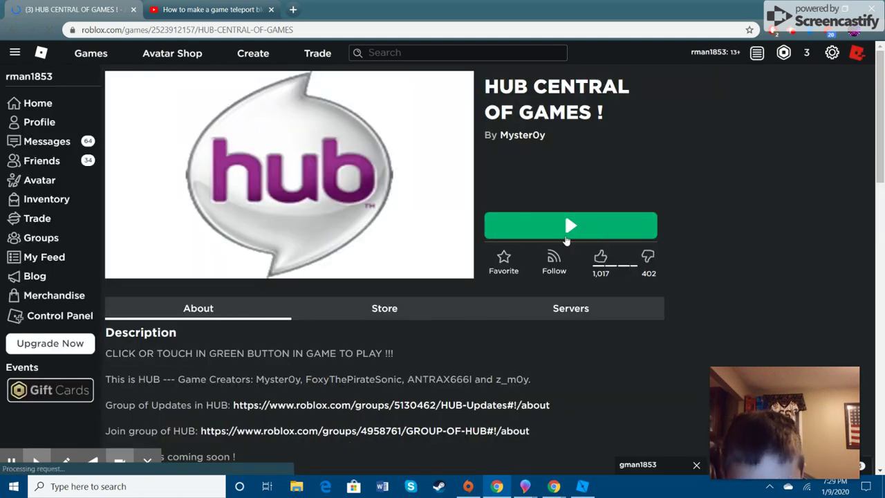
click(566, 240)
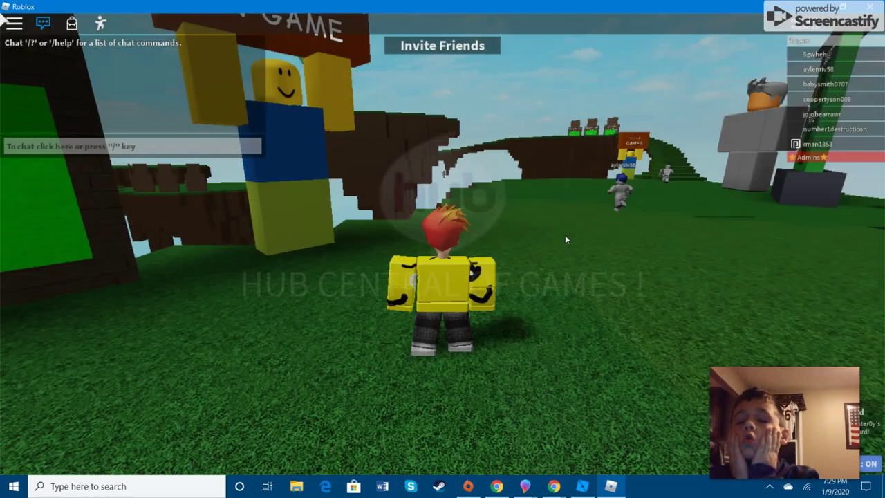
Walk the character to the Book Scribble Simulator 2 board and join that game from the hub.
mouse_move(526, 217)
right_down()
mouse_move(514, 206)
mouse_move(542, 203)
right_up()
key(w)
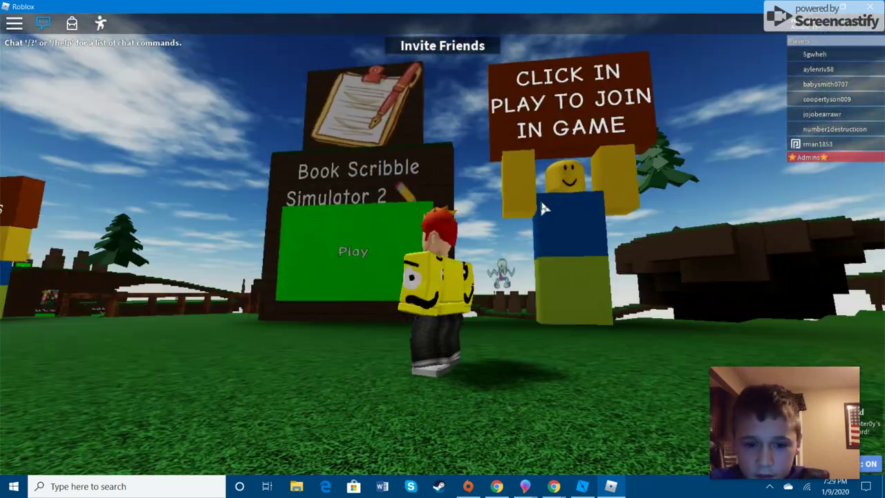
key(w)
mouse_move(384, 234)
right_down()
mouse_move(439, 234)
mouse_move(384, 233)
right_up()
key(w)
click(670, 187)
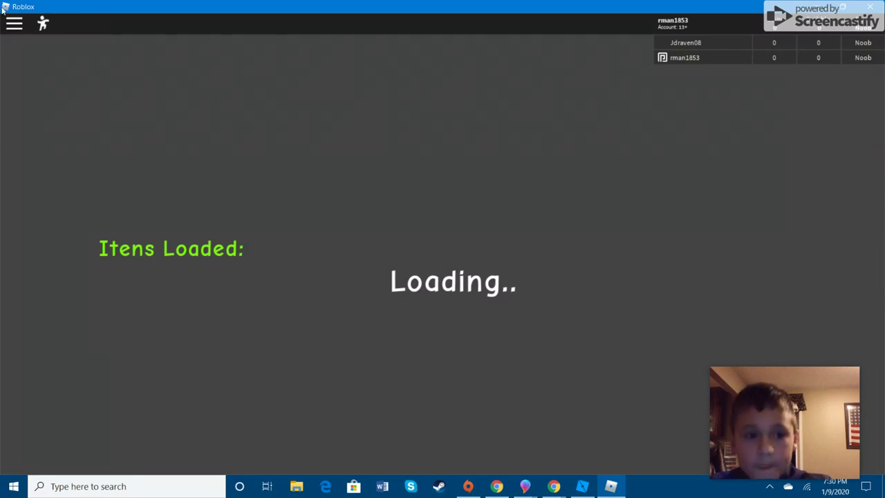
Switch the loading game between windowed and maximized view, and close it.
drag(177, 11, 356, 77)
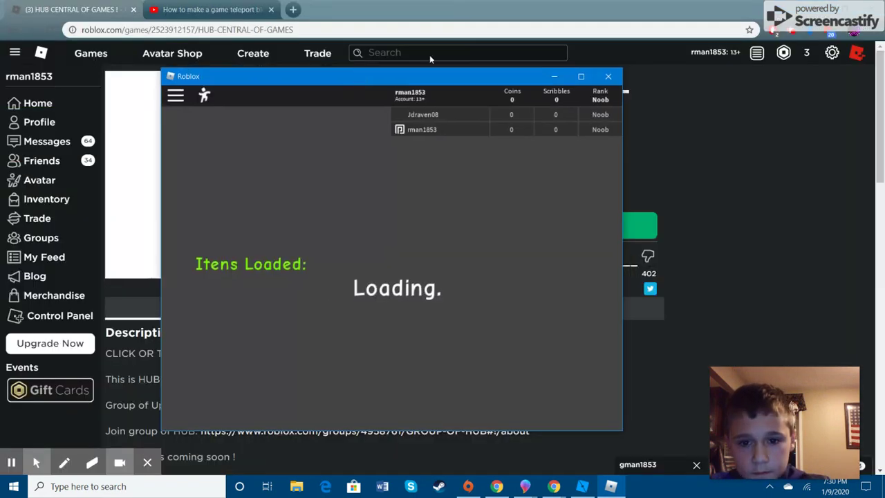
click(581, 76)
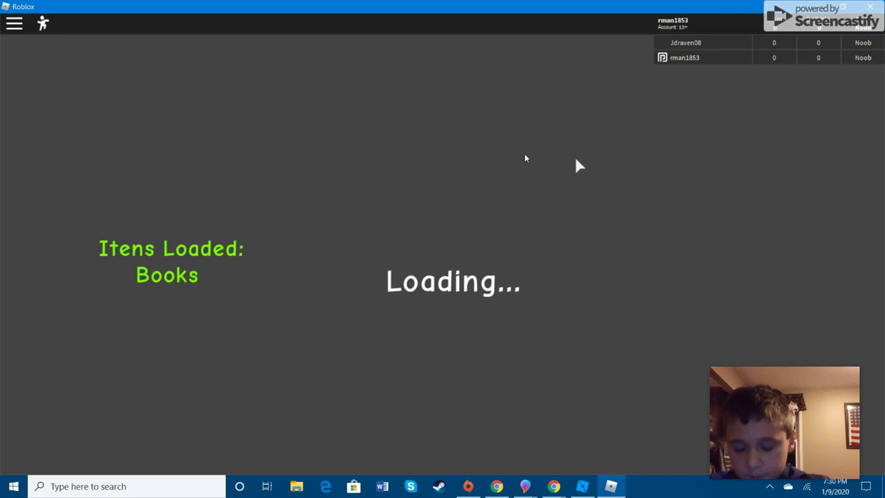
drag(776, 388, 722, 355)
click(869, 6)
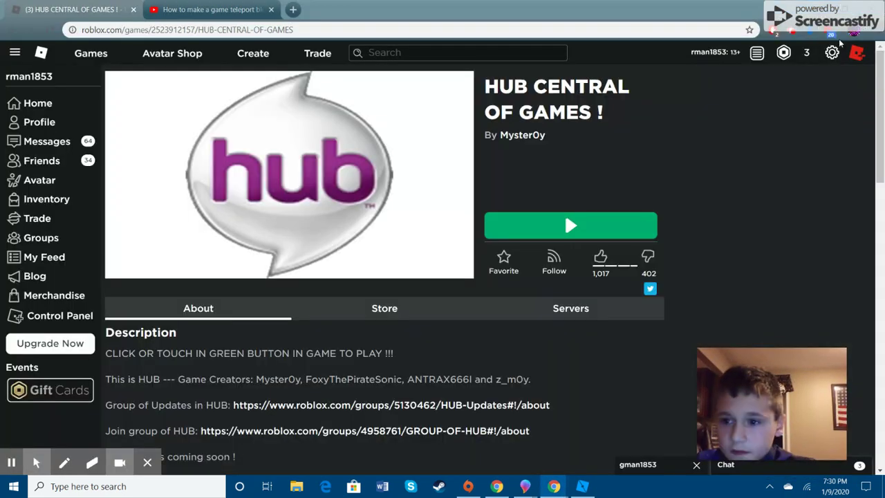
click(14, 53)
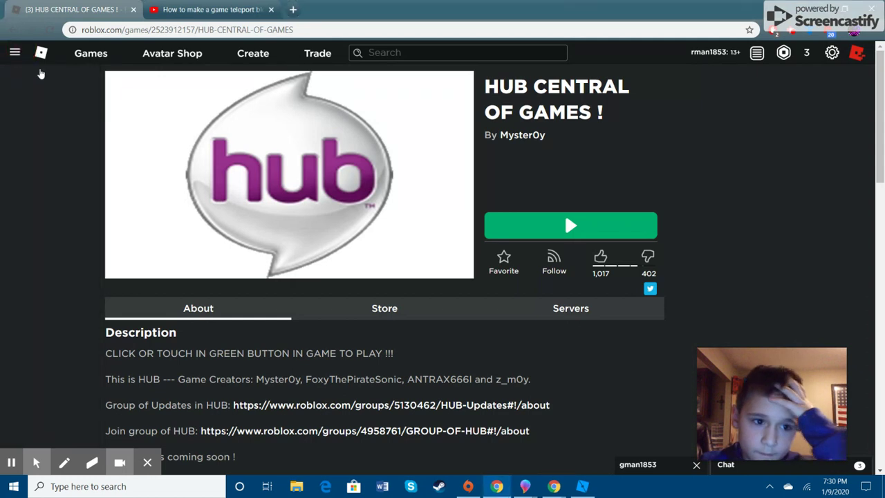
click(15, 53)
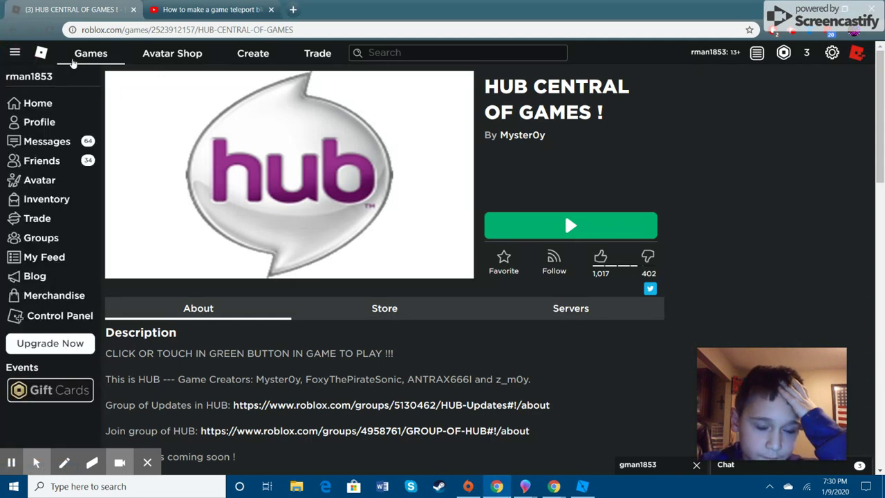
click(21, 54)
mouse_move(36, 462)
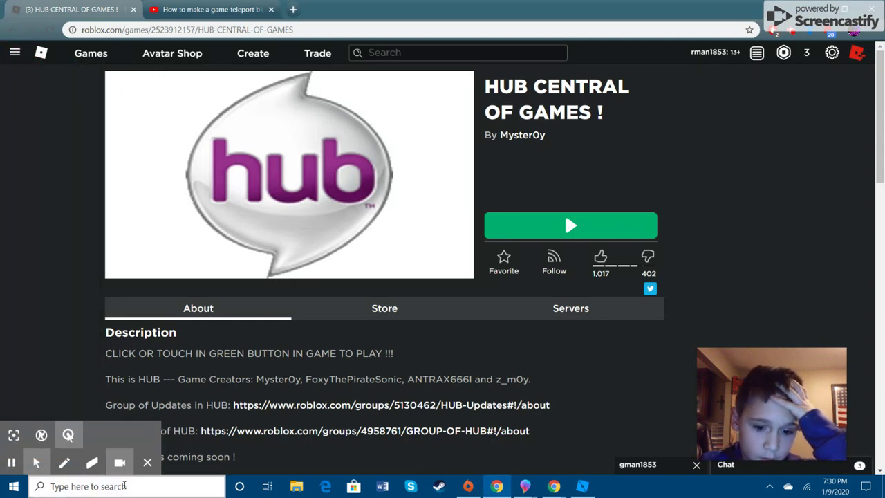
Switch to Roblox Studio and view the Welcome to Bloxburg sign and cyan pad up close.
click(583, 486)
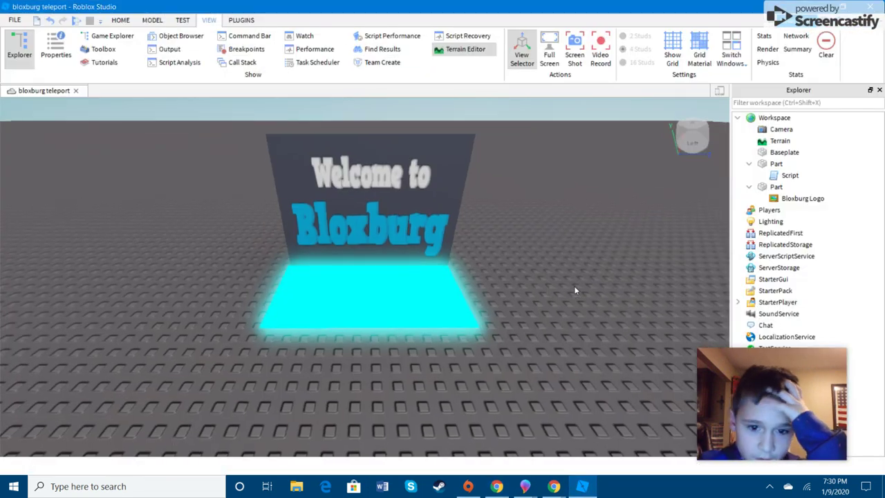
scroll(574, 285, up, 3)
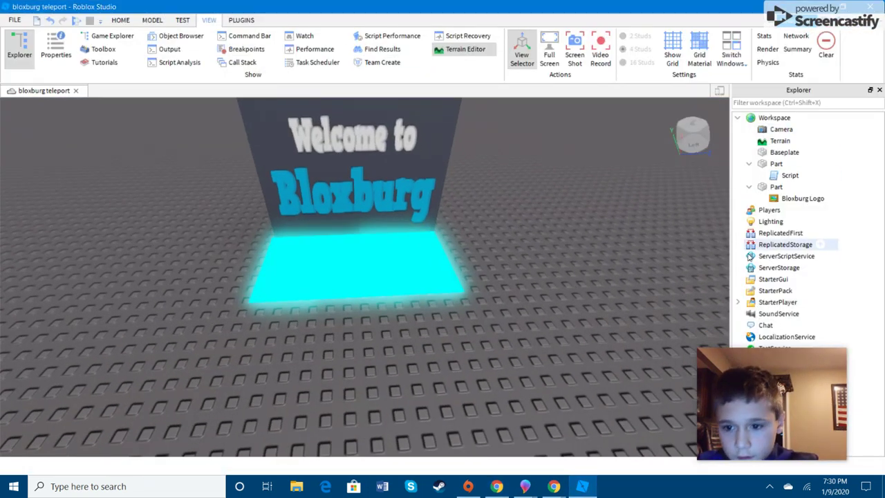
drag(753, 348, 753, 293)
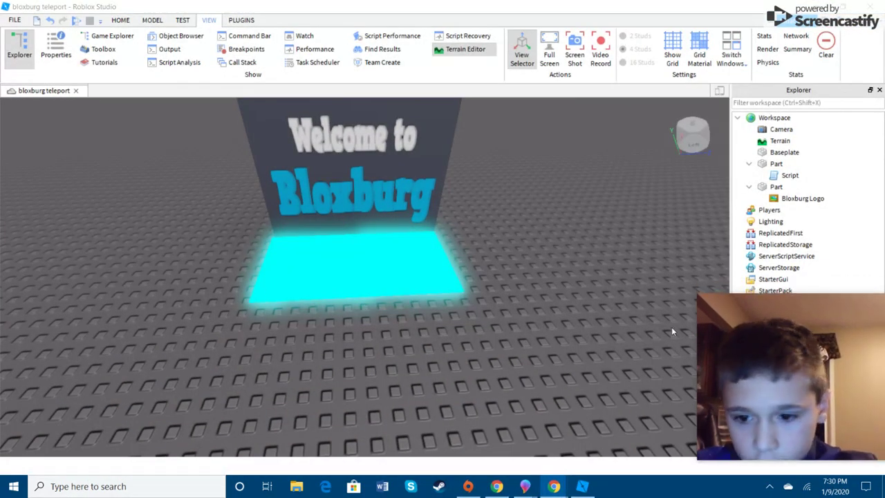
drag(797, 338, 390, 246)
drag(508, 204, 530, 59)
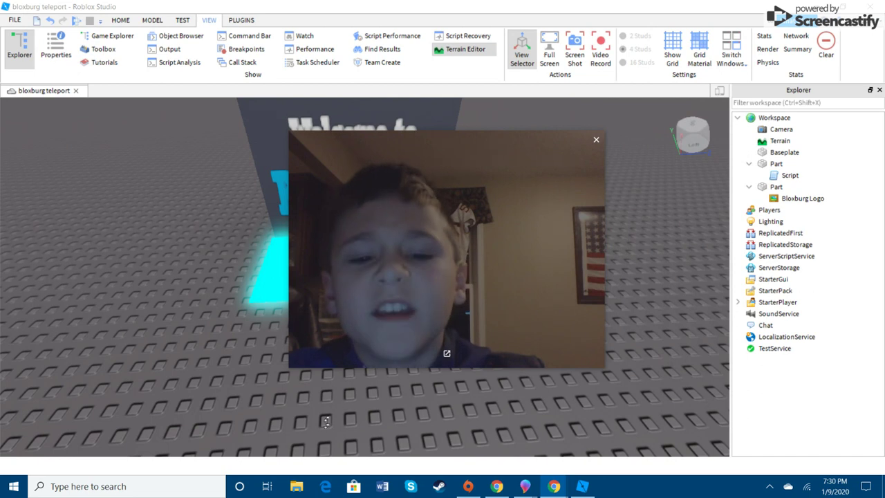
drag(287, 294, 185, 281)
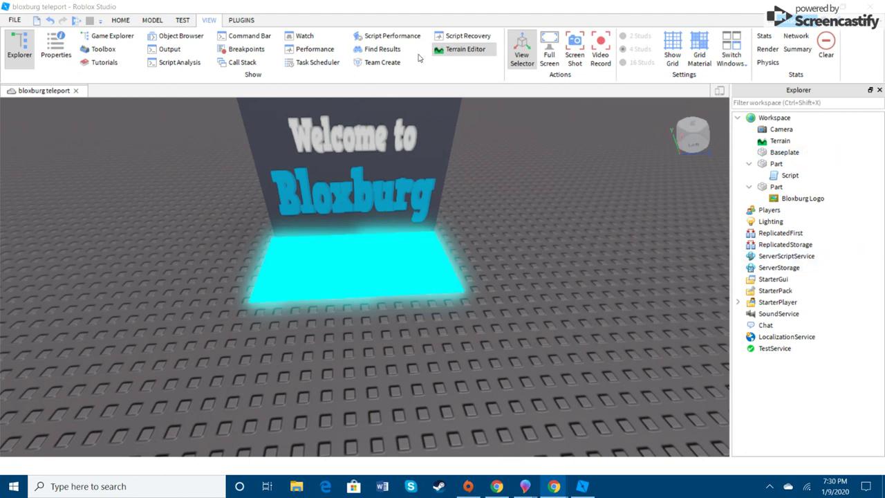
Hide the Explorer in Roblox Studio and minimize Studio to return to the browser's HUB CENTRAL OF GAMES ! page.
click(880, 90)
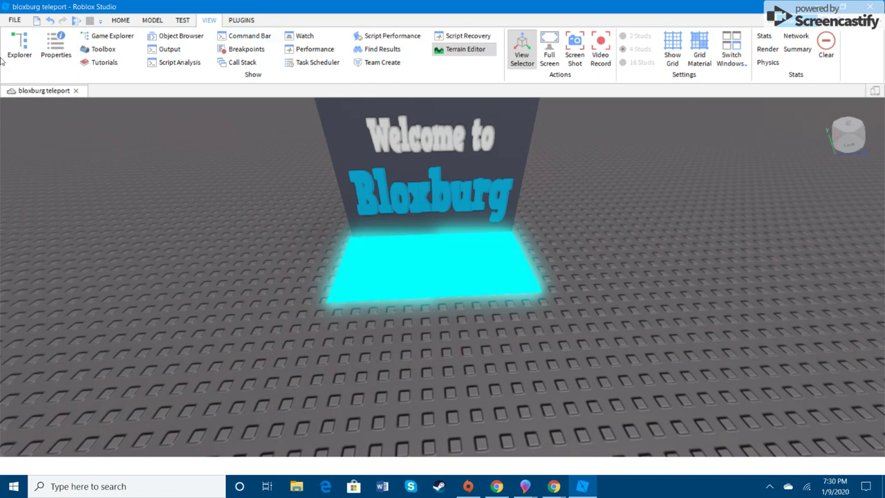
click(153, 20)
right_drag(475, 204, 452, 181)
scroll(454, 187, down, 2)
click(816, 6)
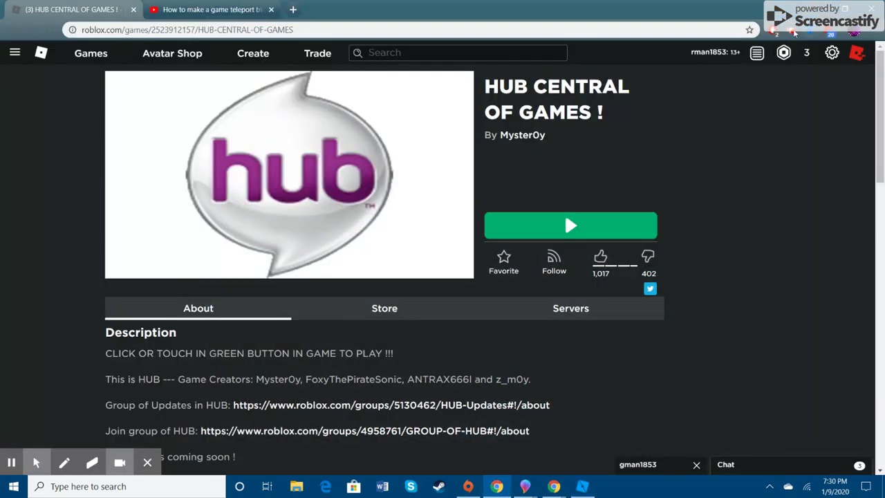
click(792, 33)
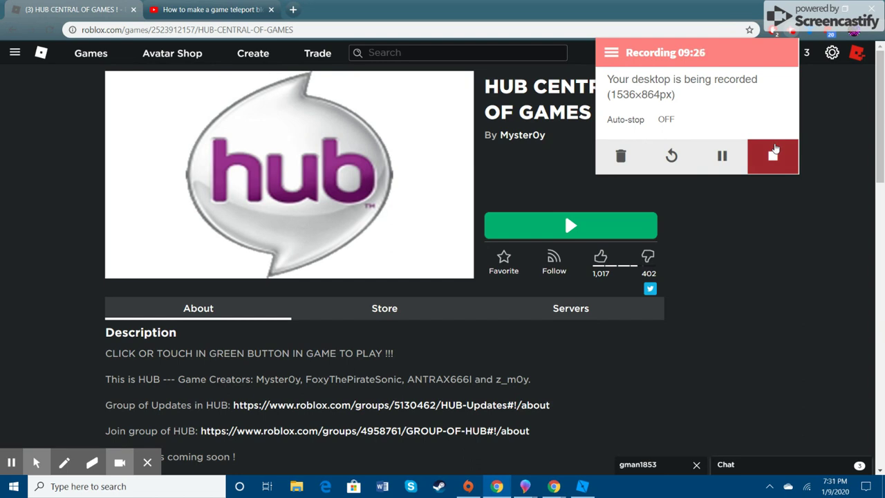
click(665, 118)
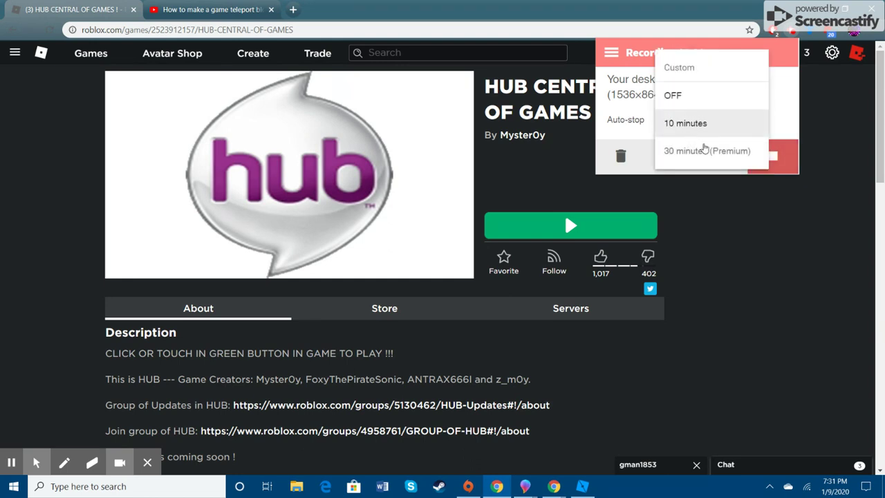
click(823, 154)
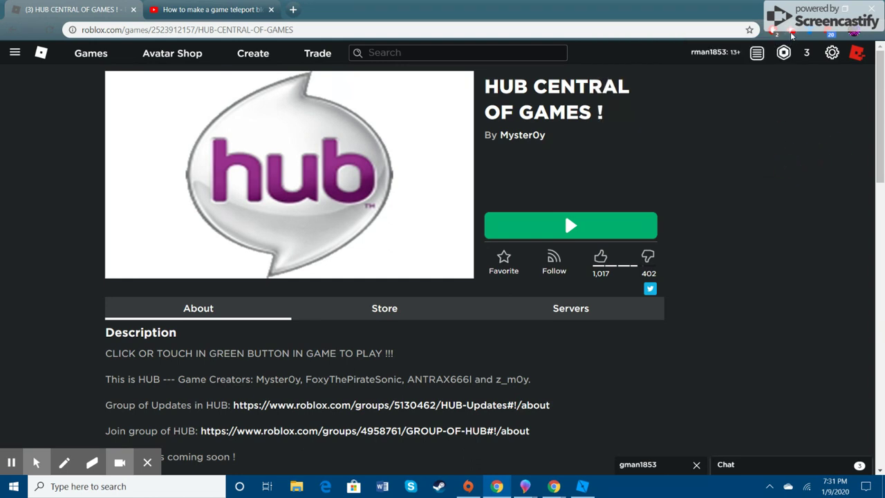
key(alt+shift+s)
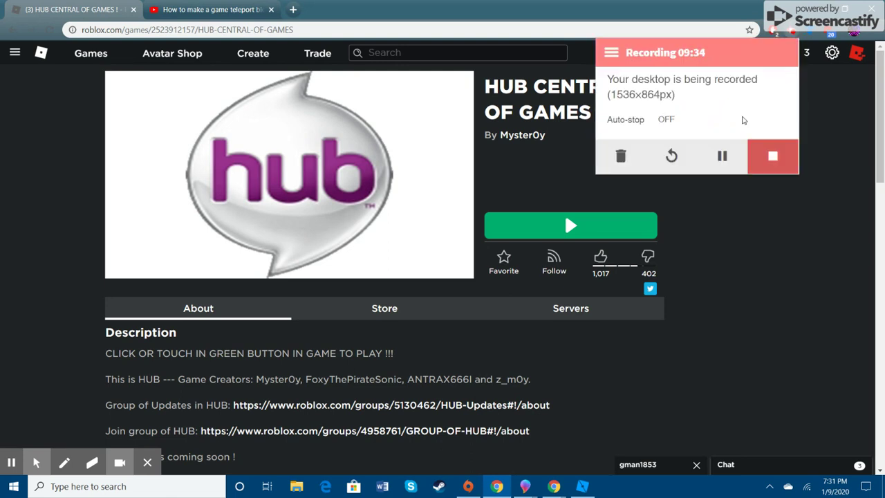